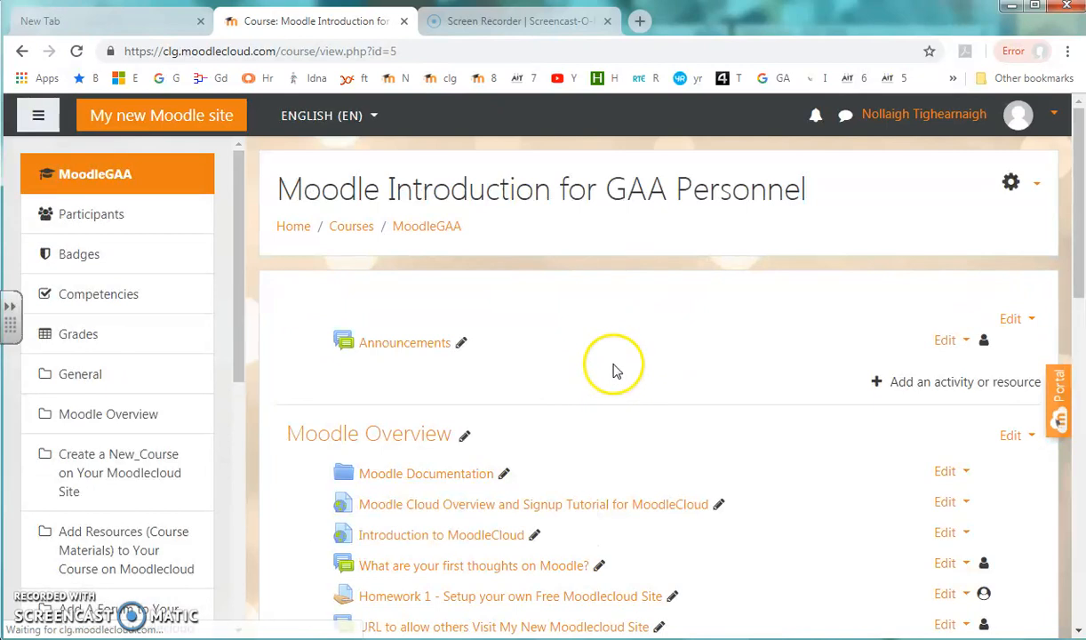
Step: Open the question bank of the MoodleGAA course from the full course administration page
left_click(1076, 265)
left_click_drag(1076, 266, 1069, 575)
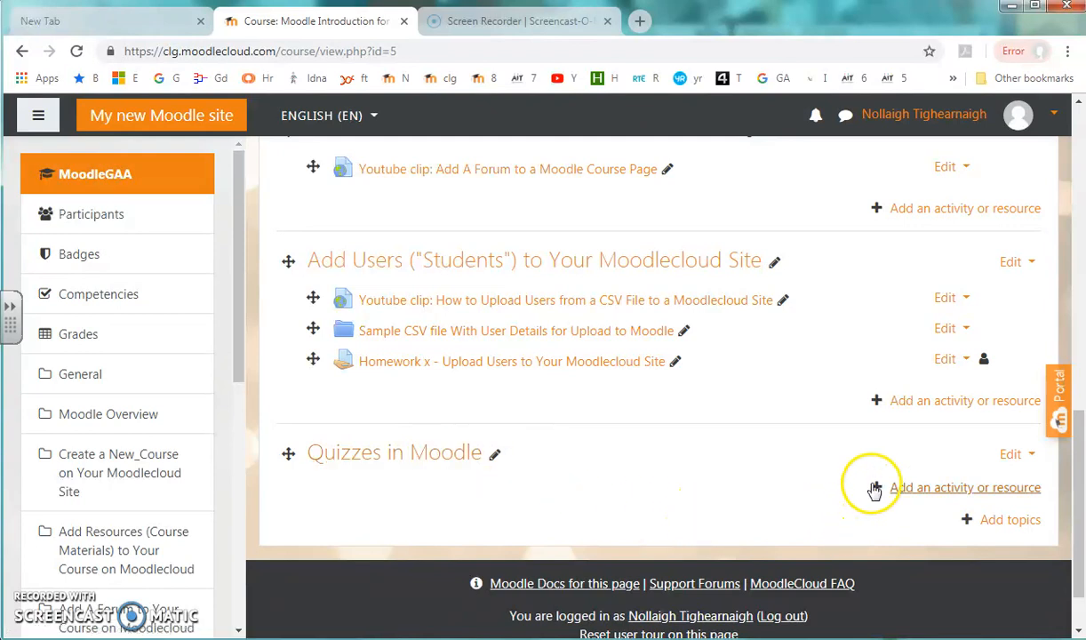
left_click_drag(1077, 475, 1080, 142)
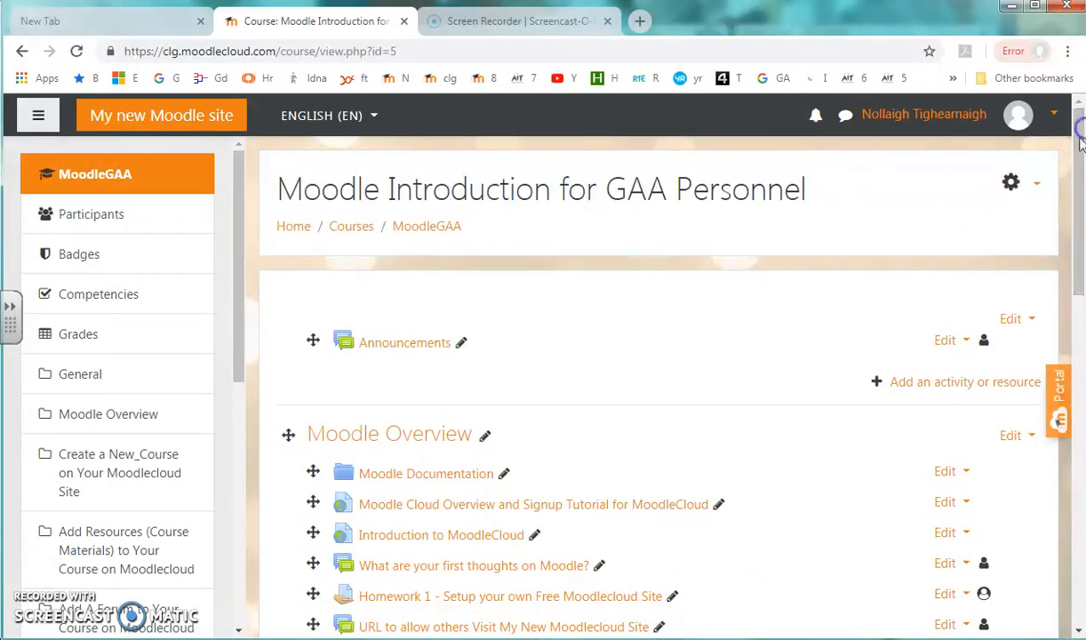
left_click(1038, 191)
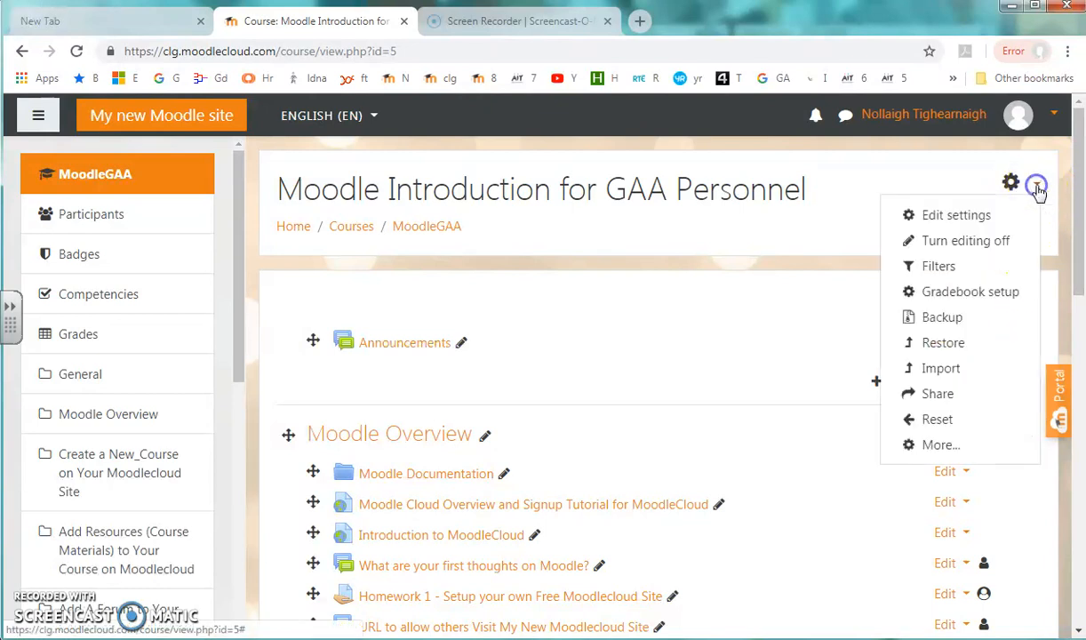
left_click(932, 445)
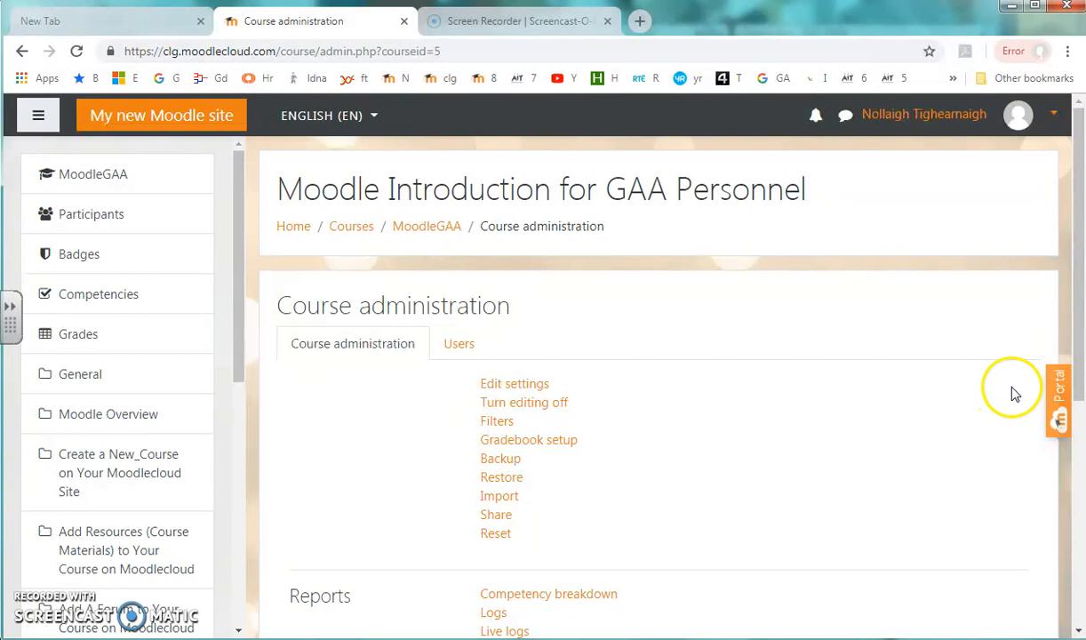
left_click_drag(1076, 312, 1073, 519)
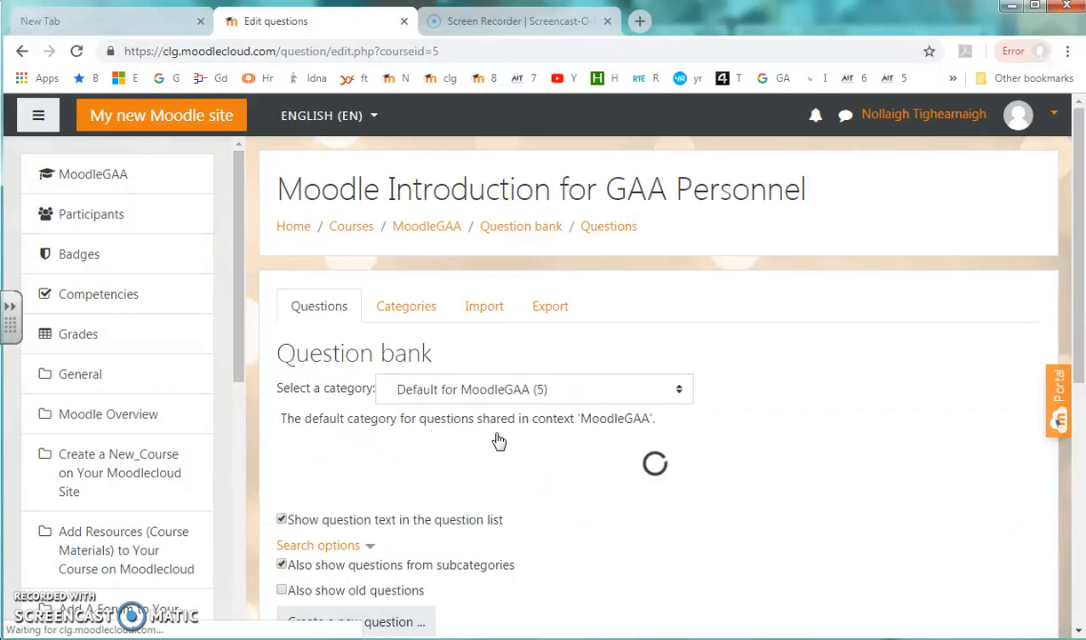
Step: Review the questions in the Default for MoodleGAA category and turn off the display of question text in the list
scroll(1075, 302, "down", 1)
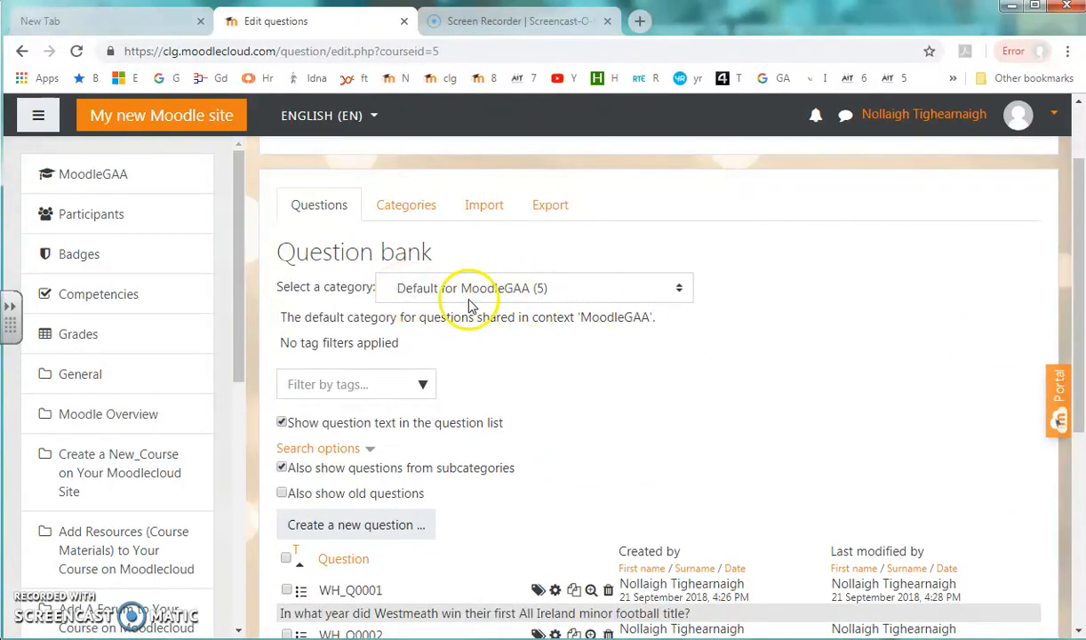
scroll(1052, 313, "down", 3)
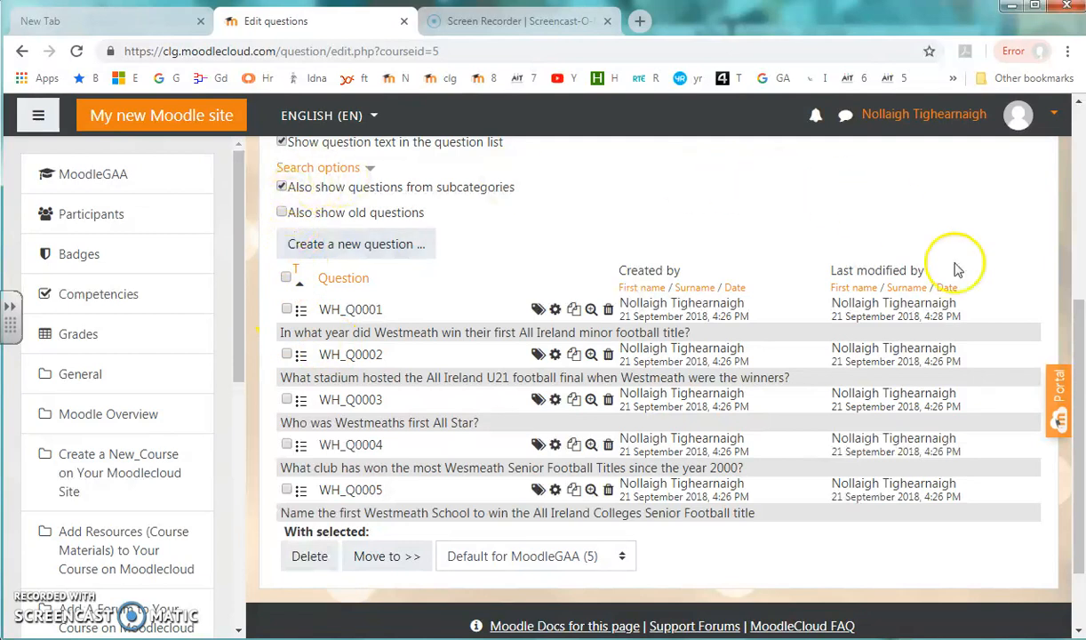
scroll(1078, 404, "up", 1)
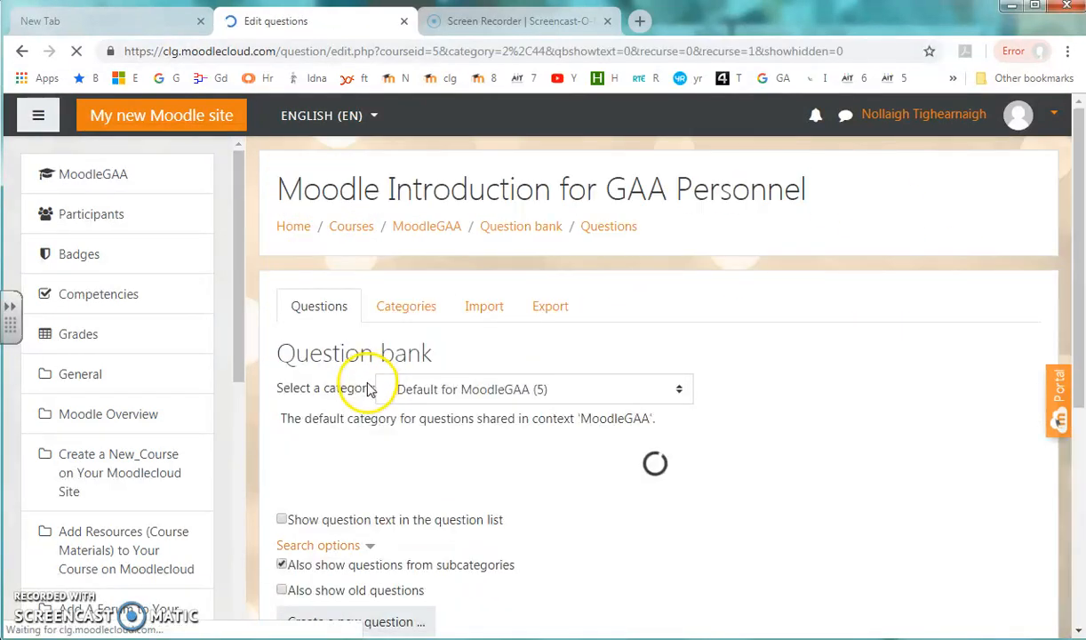
left_click_drag(1077, 276, 1069, 229)
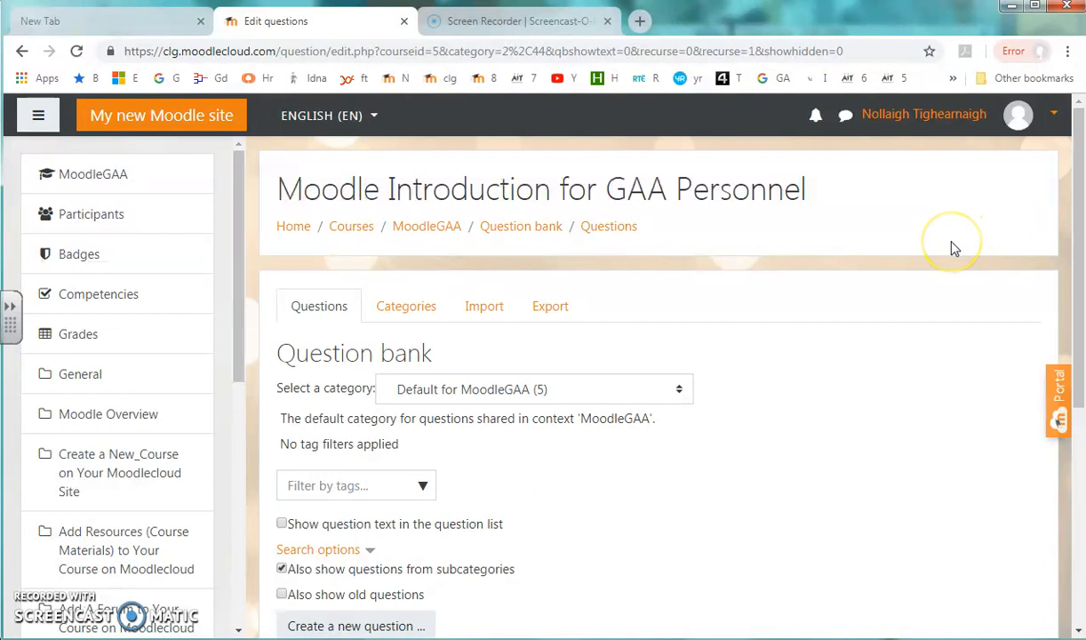
Step: Start a new Quiz activity in the course's Quizzes in Moodle section and name it "Sample GAA Quiz - Westmeath Bias"
left_click(425, 227)
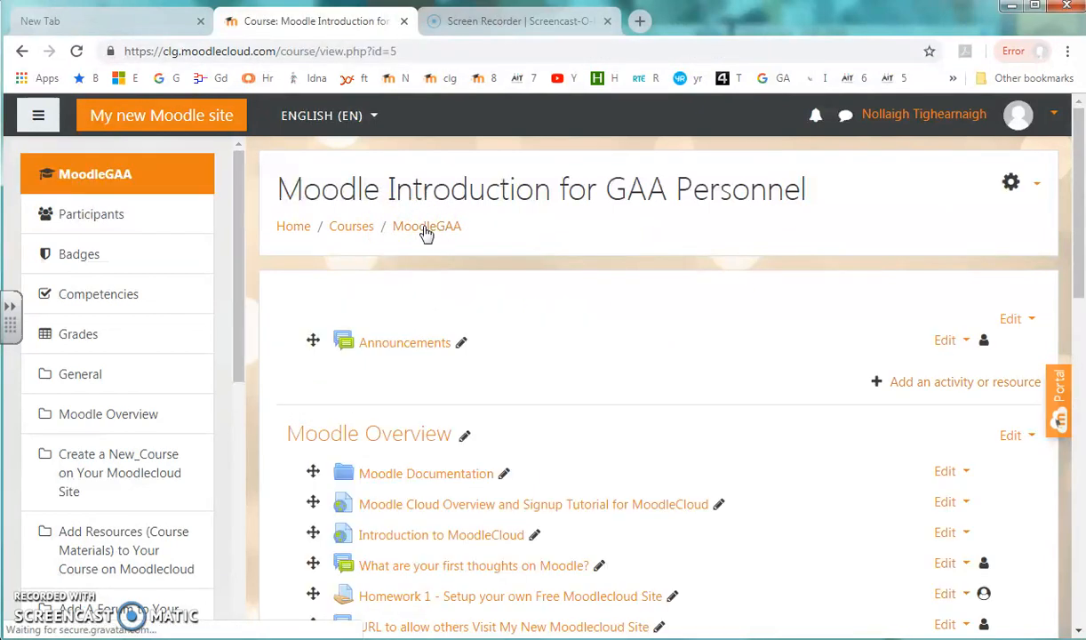
left_click_drag(1075, 182, 1079, 520)
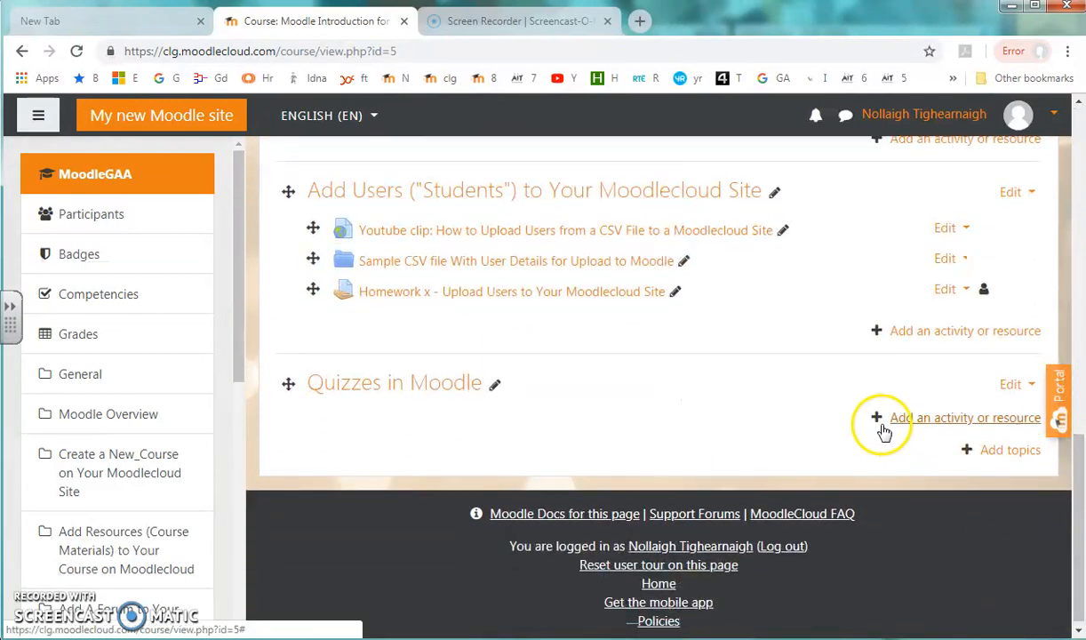
left_click(879, 419)
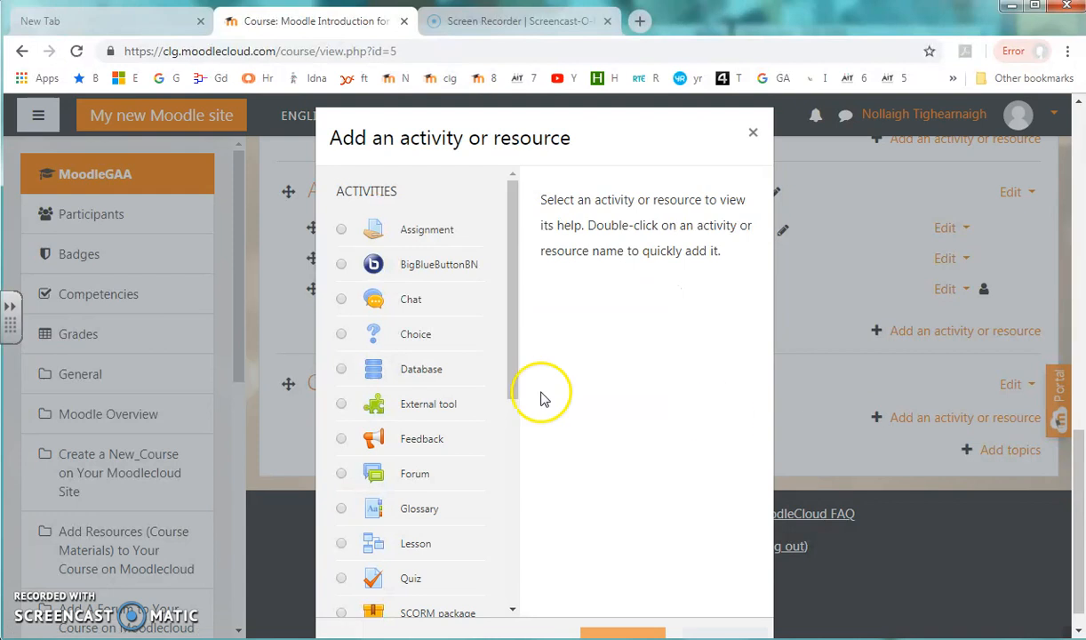
left_click(341, 578)
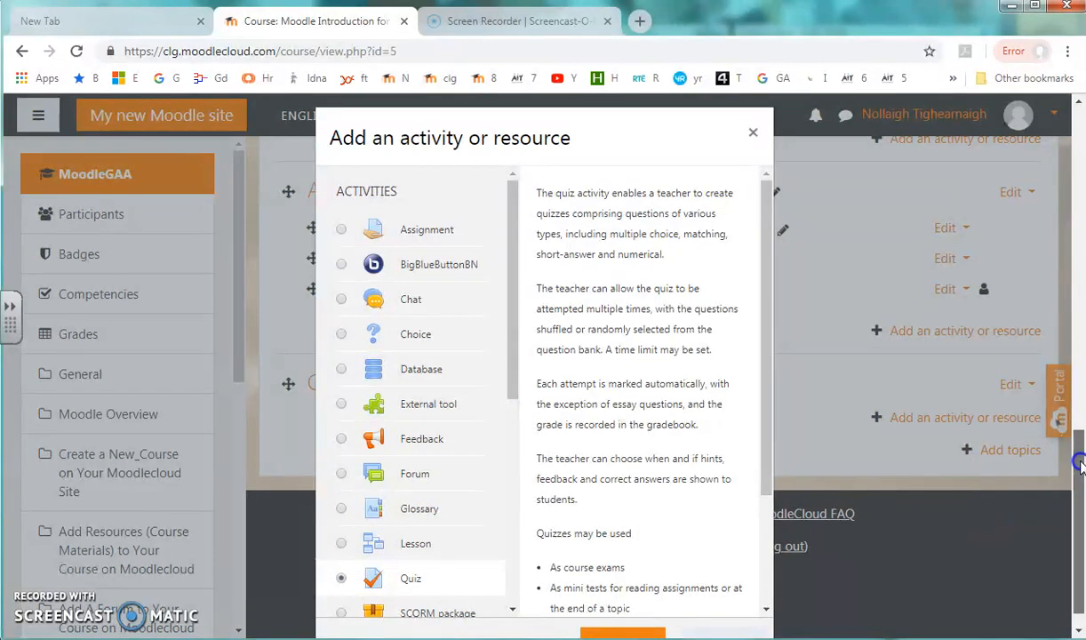
scroll(978, 498, "down", 1)
left_click(624, 611)
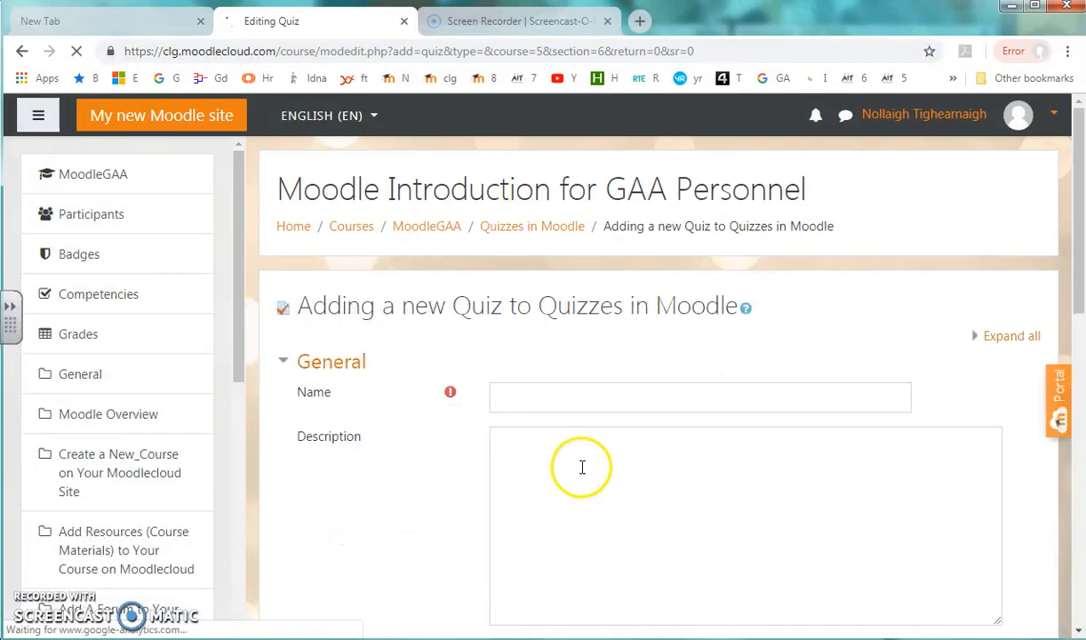
left_click(573, 390)
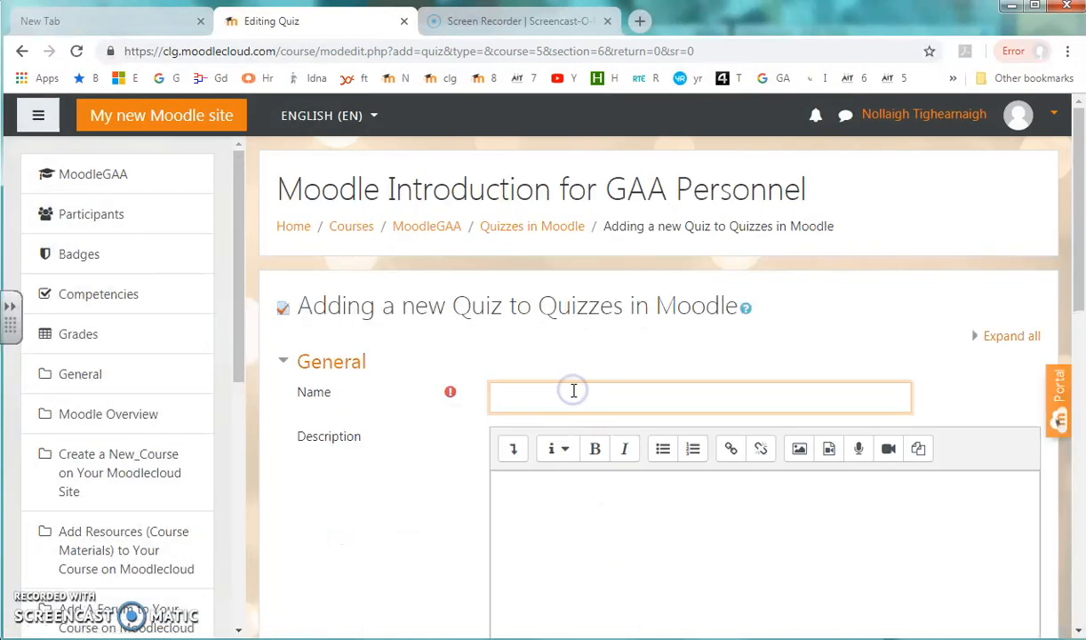
type("Sample GAA Quiz - Westmeath Bias")
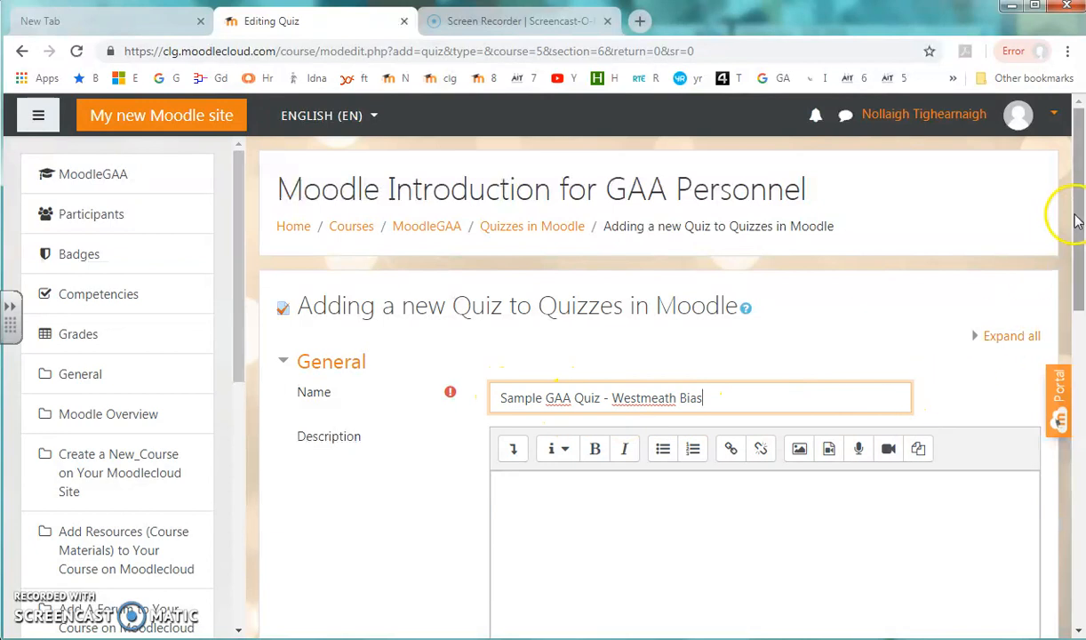
Step: Try enabling an opening date for the quiz in the Timing settings
scroll(1079, 246, "down", 1)
left_click_drag(1077, 241, 1069, 410)
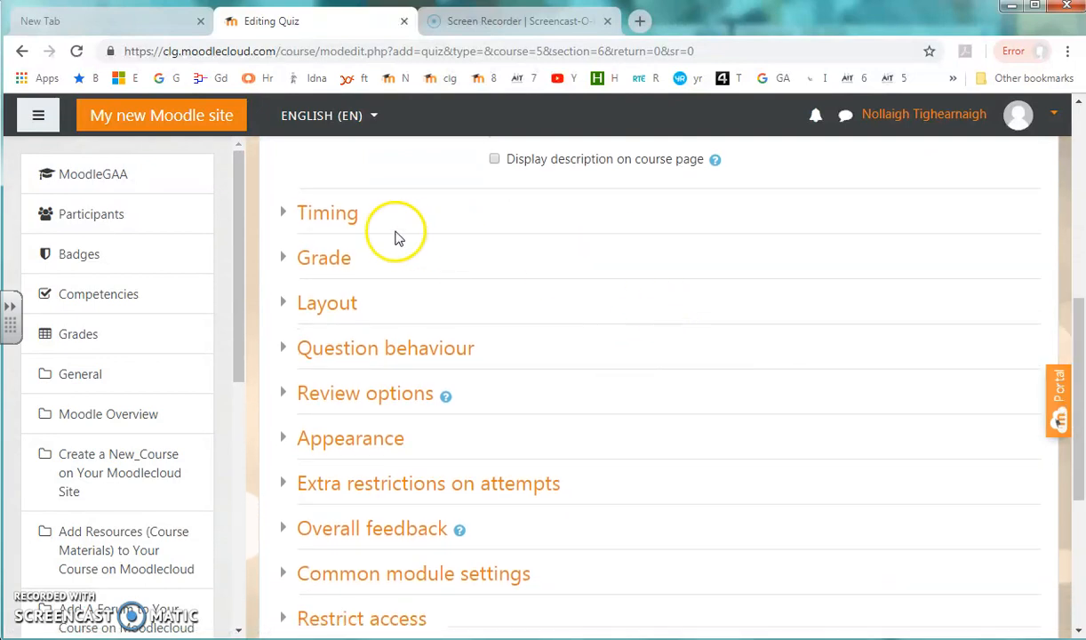
left_click(286, 215)
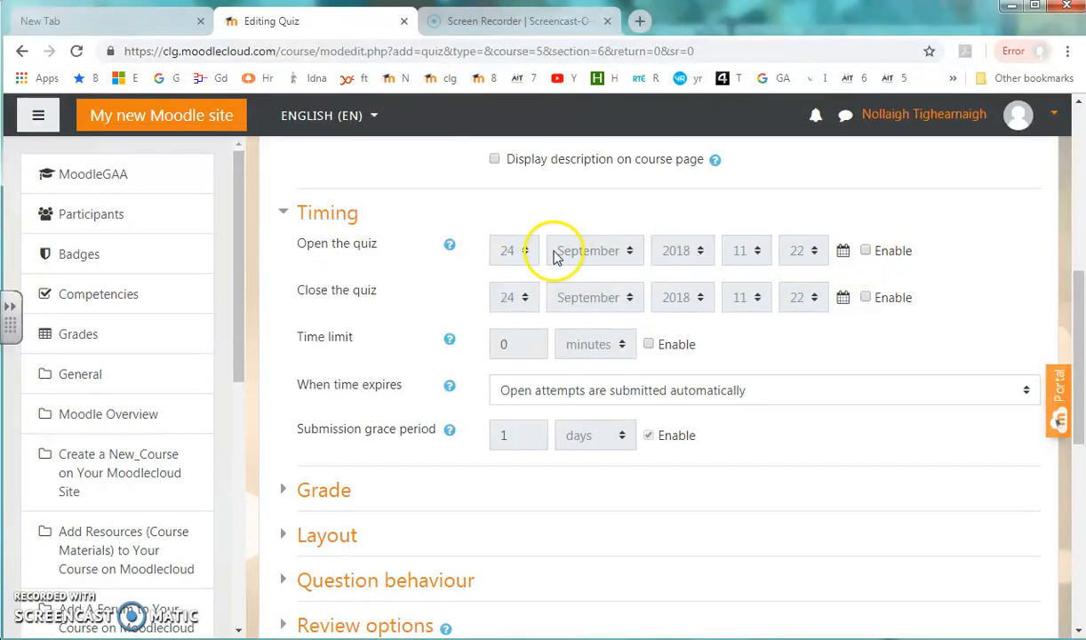
left_click(864, 250)
left_click(524, 256)
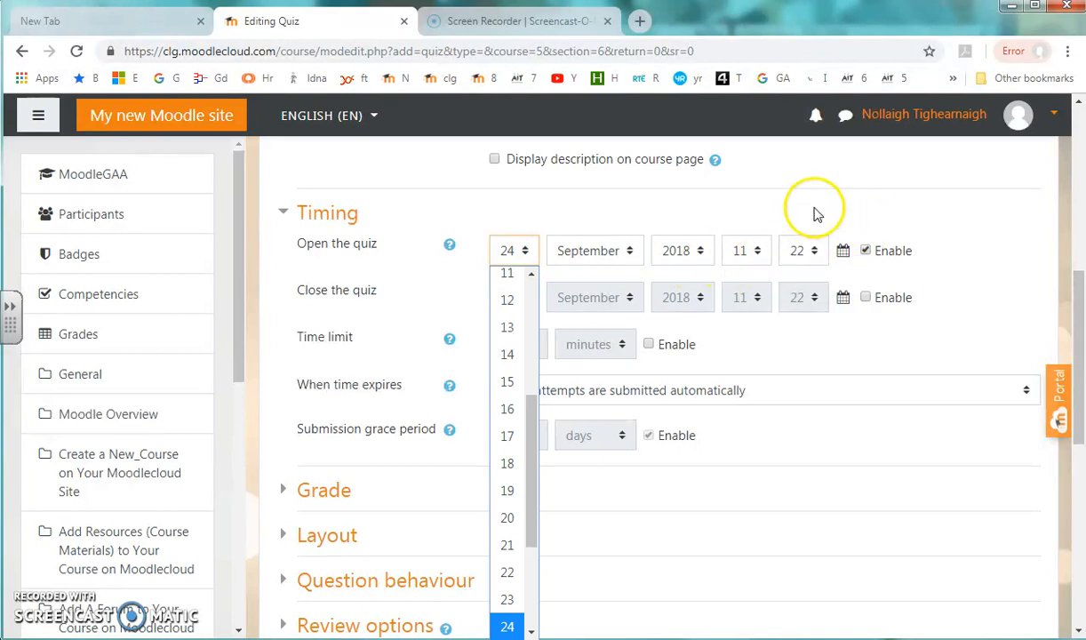
left_click(853, 255)
left_click(866, 252)
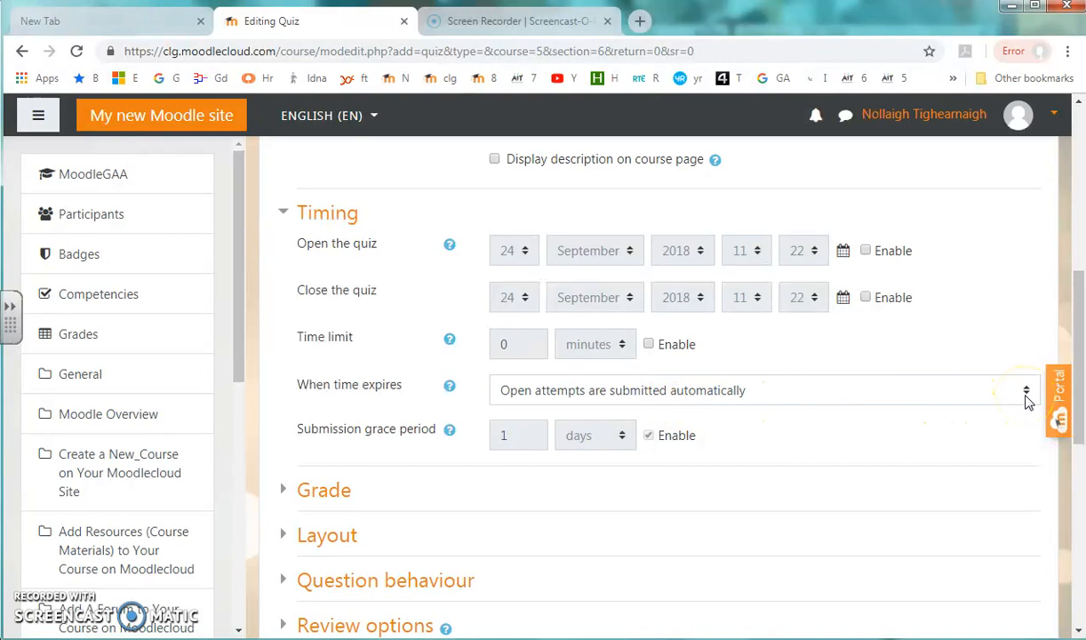
Step: Examine the quiz's Extra restrictions on attempts settings, including the password requirement
left_click_drag(1075, 400, 1074, 497)
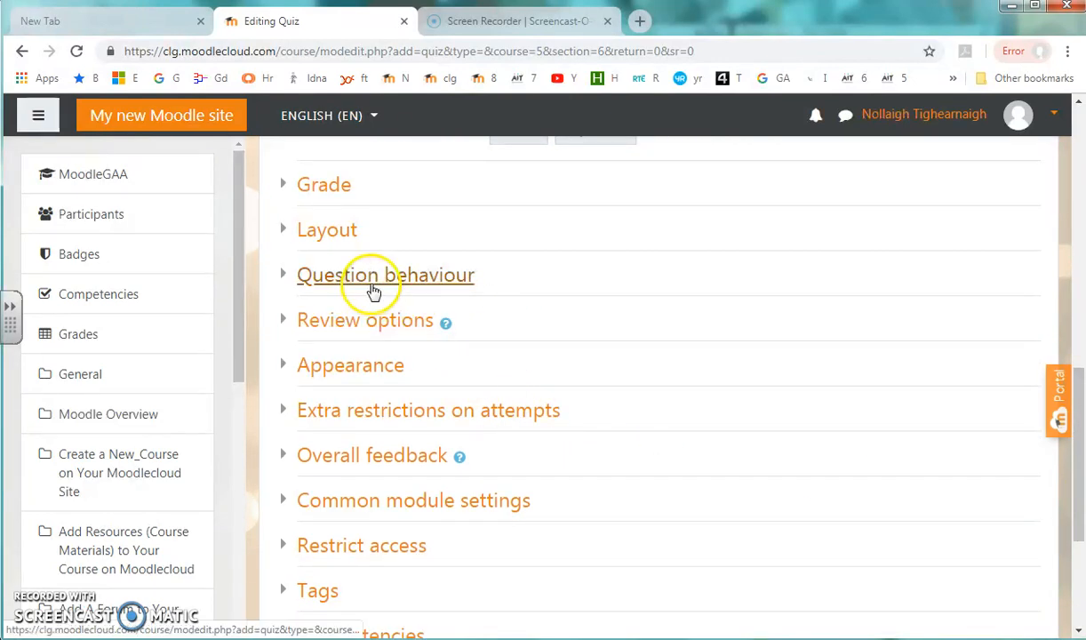
left_click(284, 410)
left_click(311, 438)
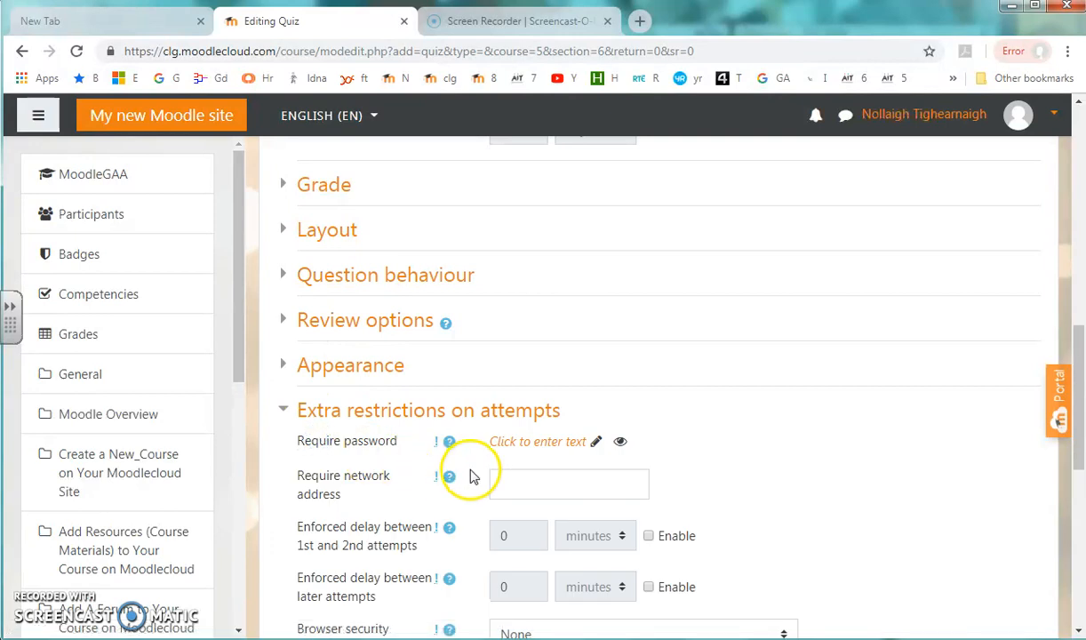
left_click(503, 438)
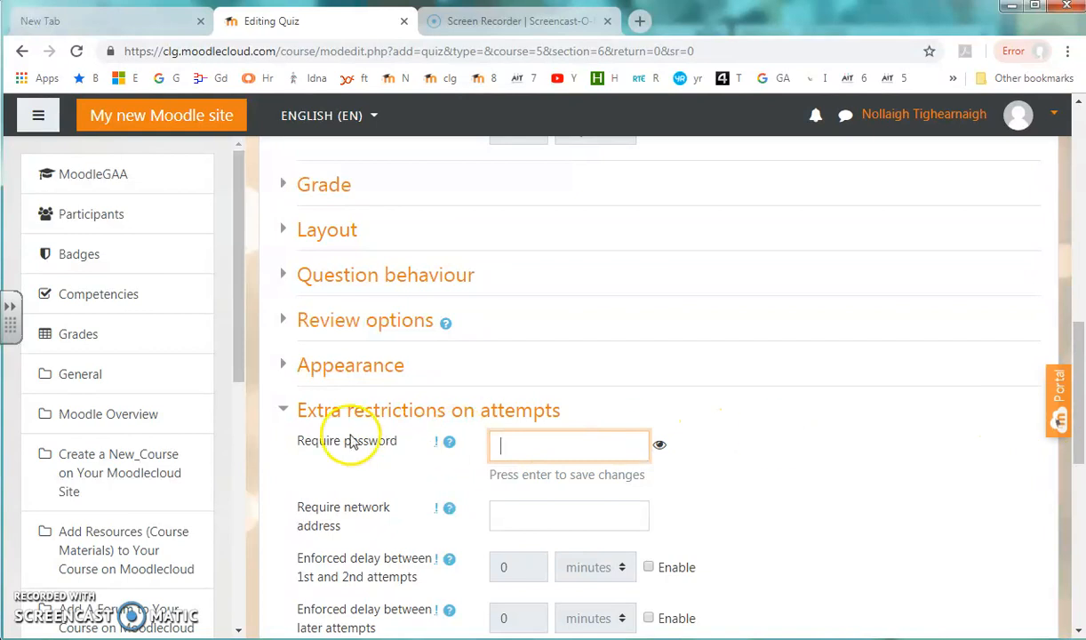
left_click(284, 410)
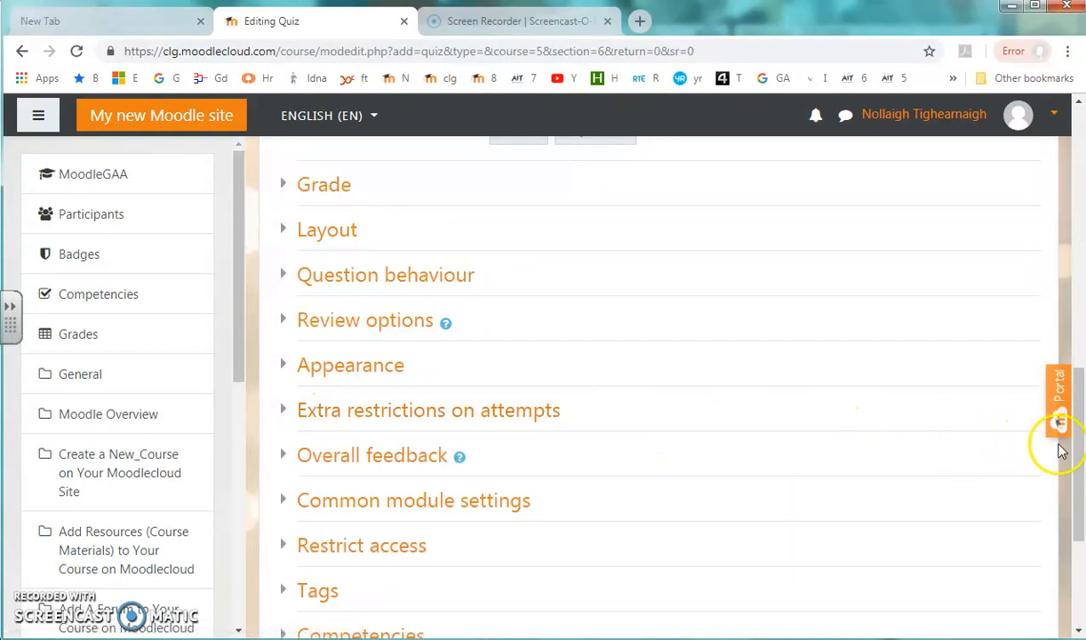
Step: Save the new quiz back to the course and open its question editing page
left_click_drag(1078, 437, 1077, 485)
left_click(595, 526)
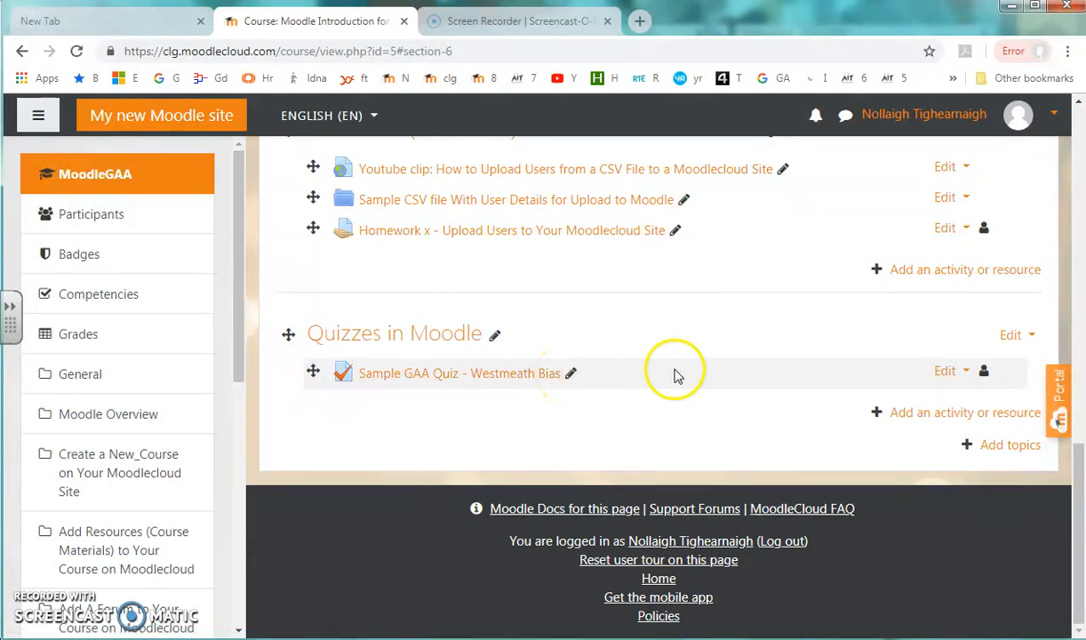
left_click(480, 374)
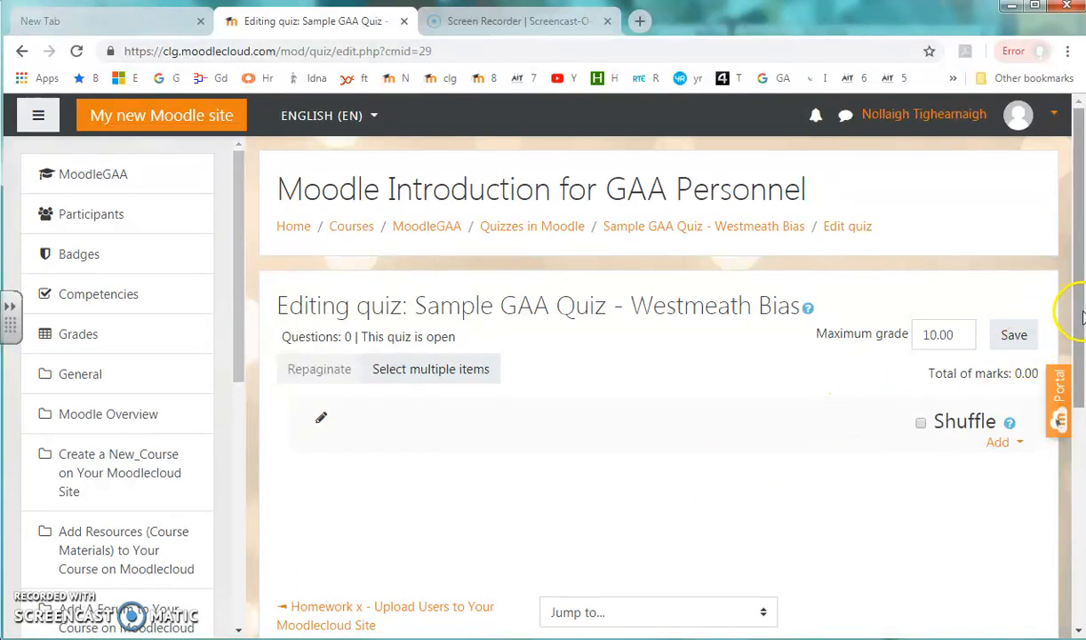
Step: Open the question bank selection for adding existing questions to the quiz
left_click_drag(1080, 321, 1080, 397)
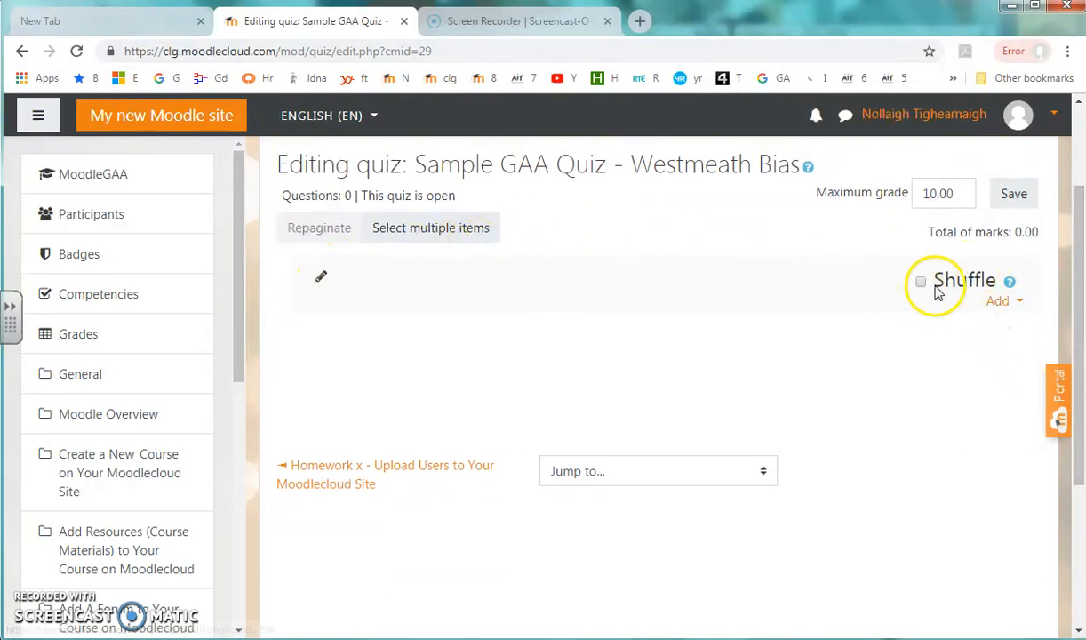
left_click(1006, 303)
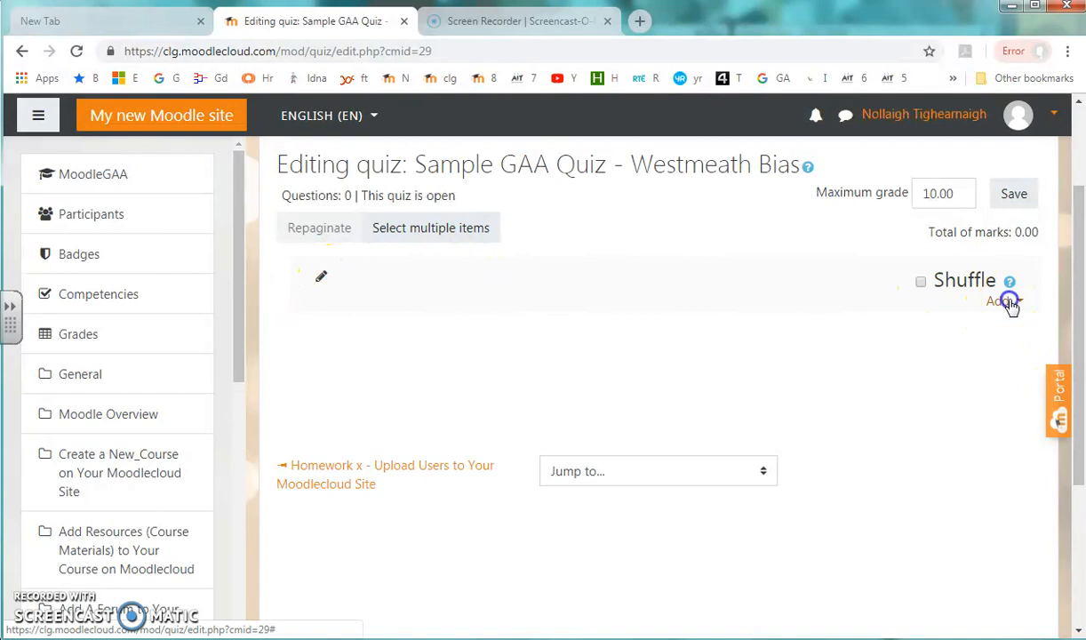
left_click(947, 333)
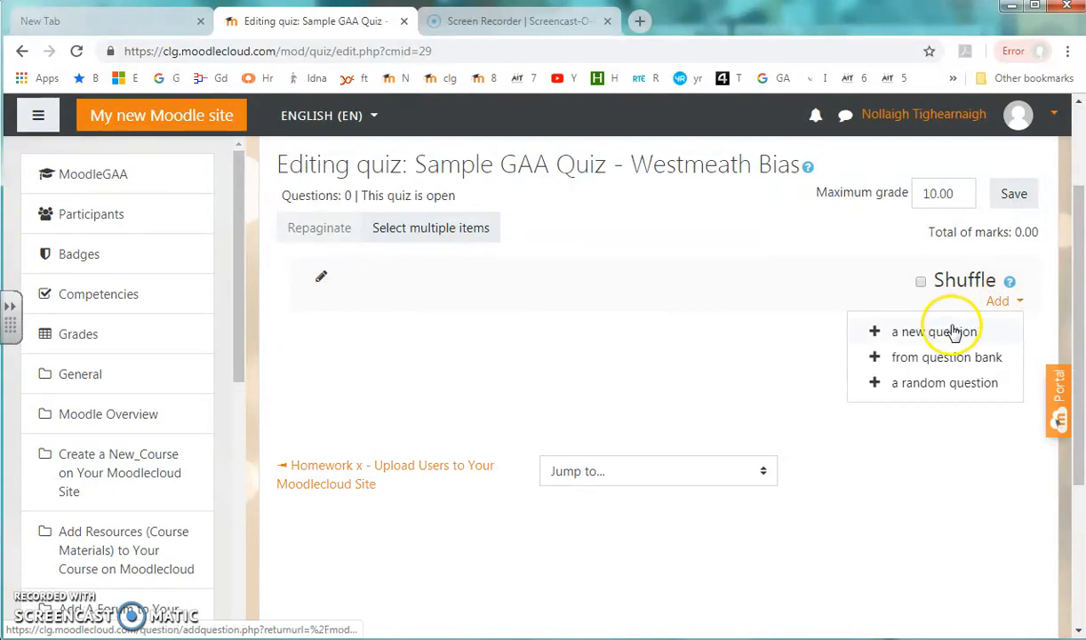
left_click(917, 358)
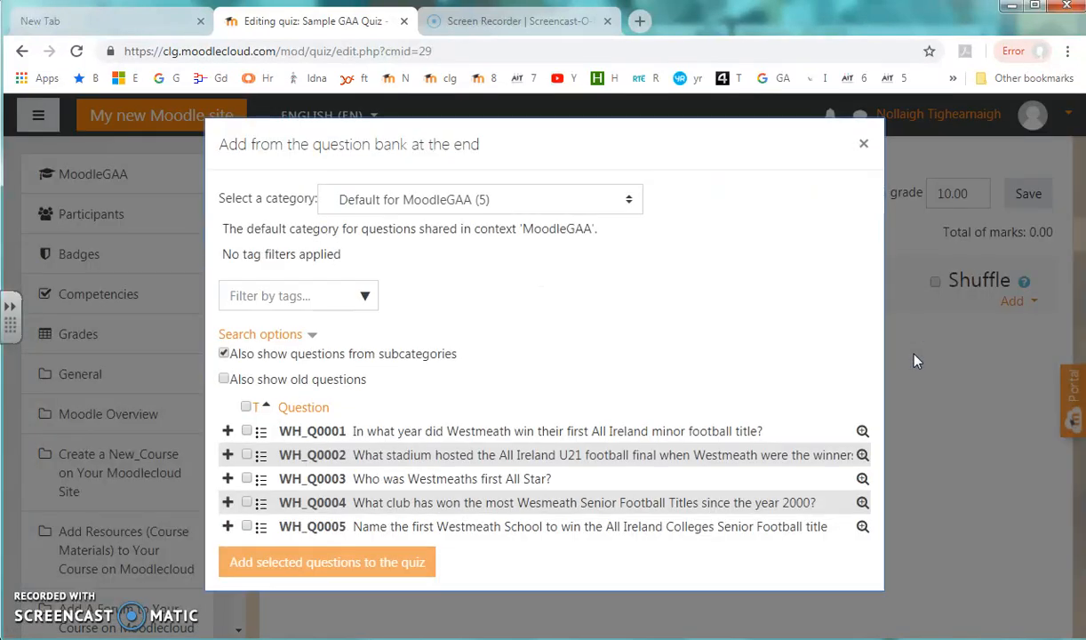
left_click(587, 166)
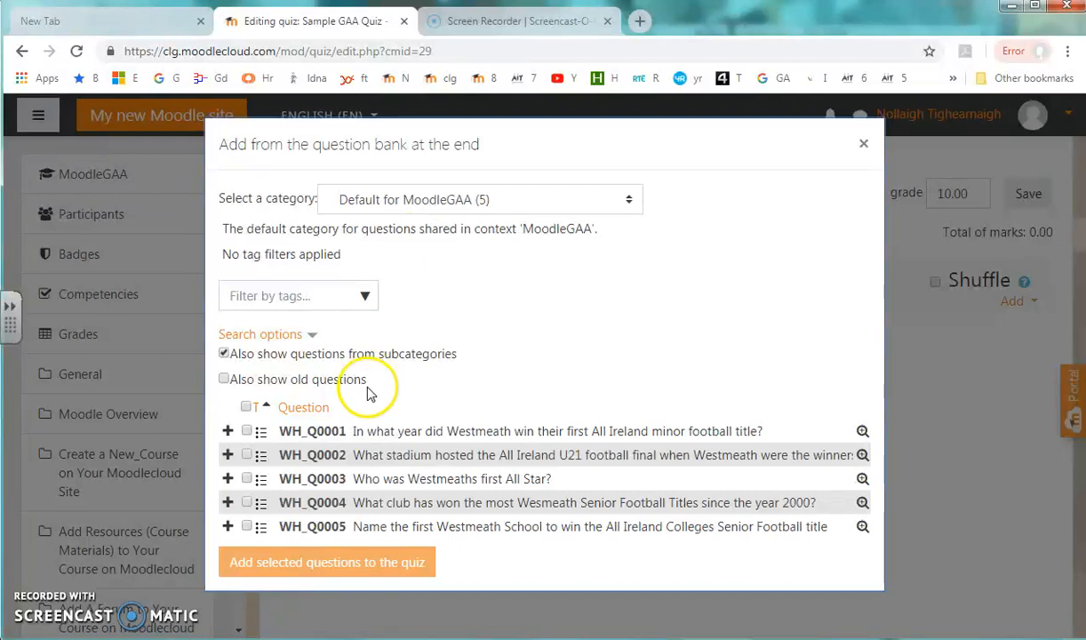
left_click(247, 407)
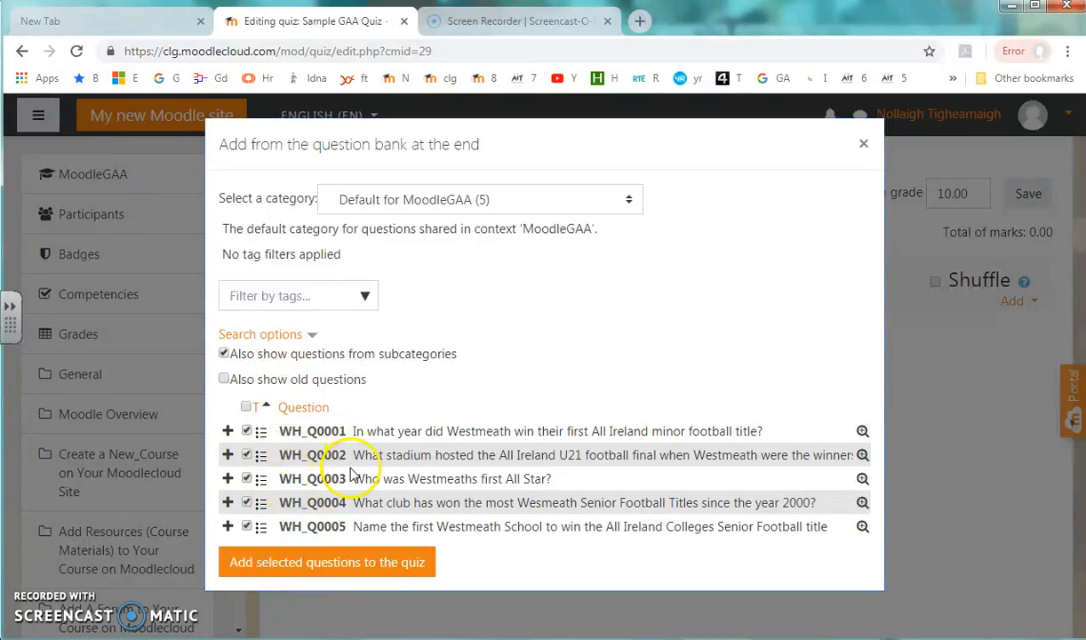
left_click(248, 409)
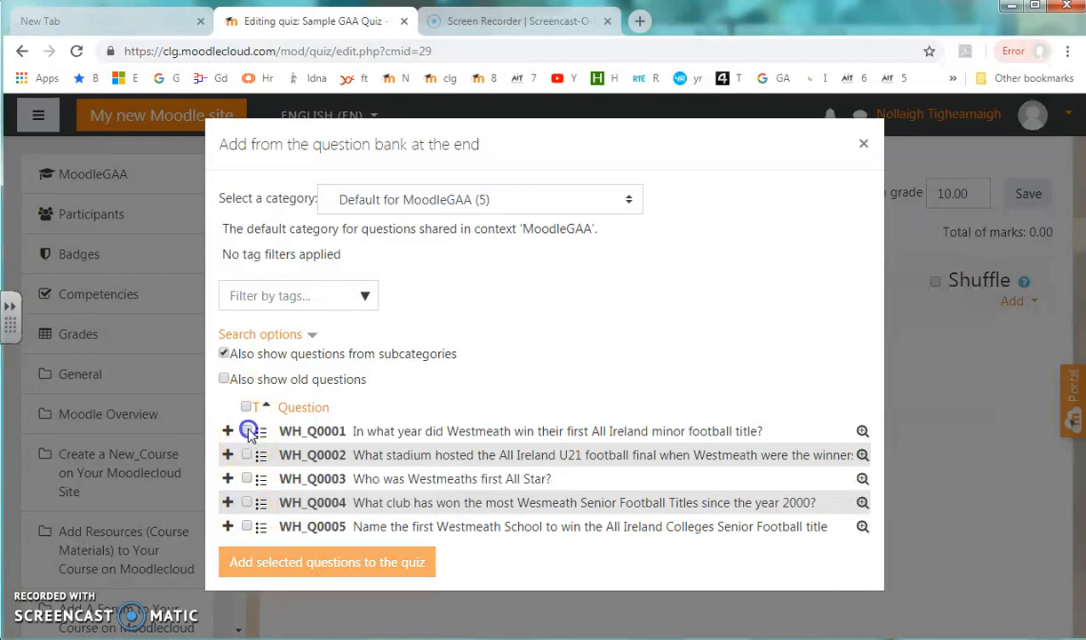
left_click(246, 431)
left_click(246, 479)
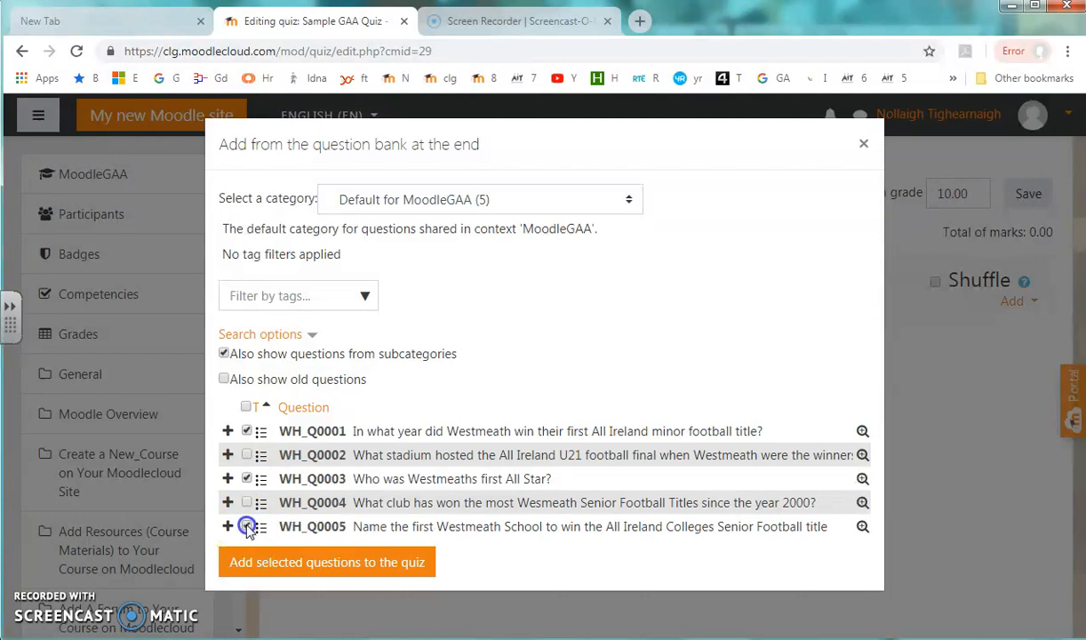
left_click(246, 407)
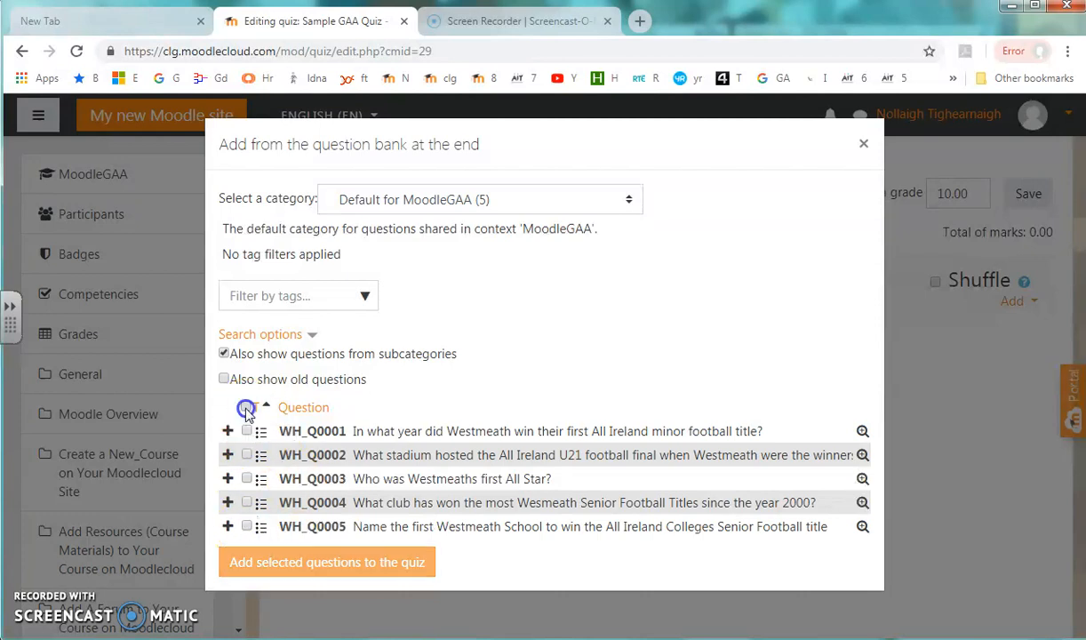
Step: Add all five question bank questions, WH_Q0001 to WH_Q0005, to the quiz
left_click(246, 408)
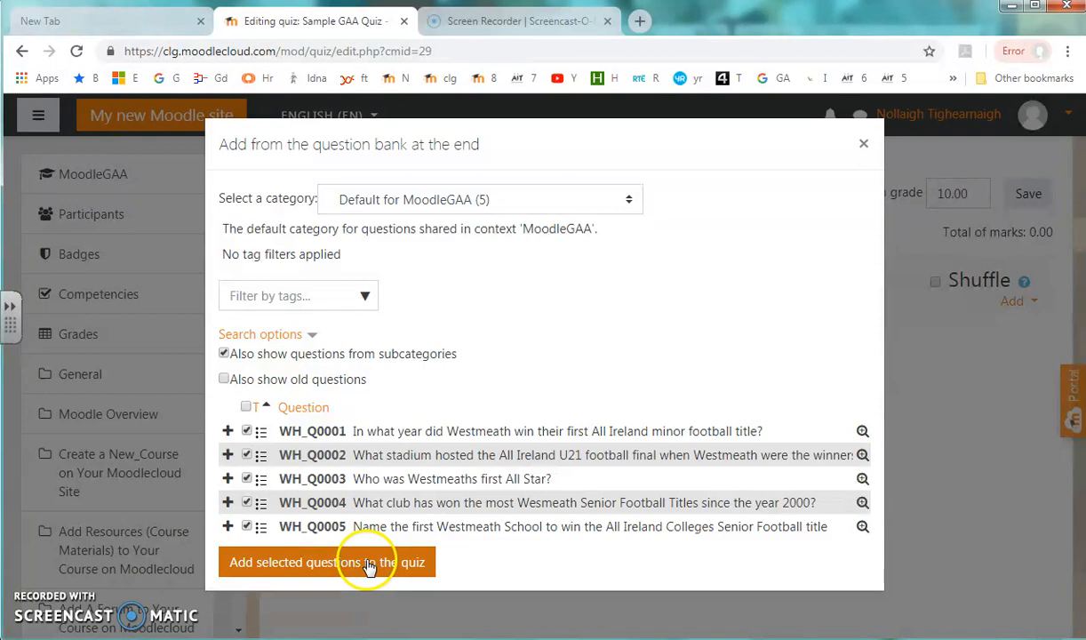
left_click(327, 565)
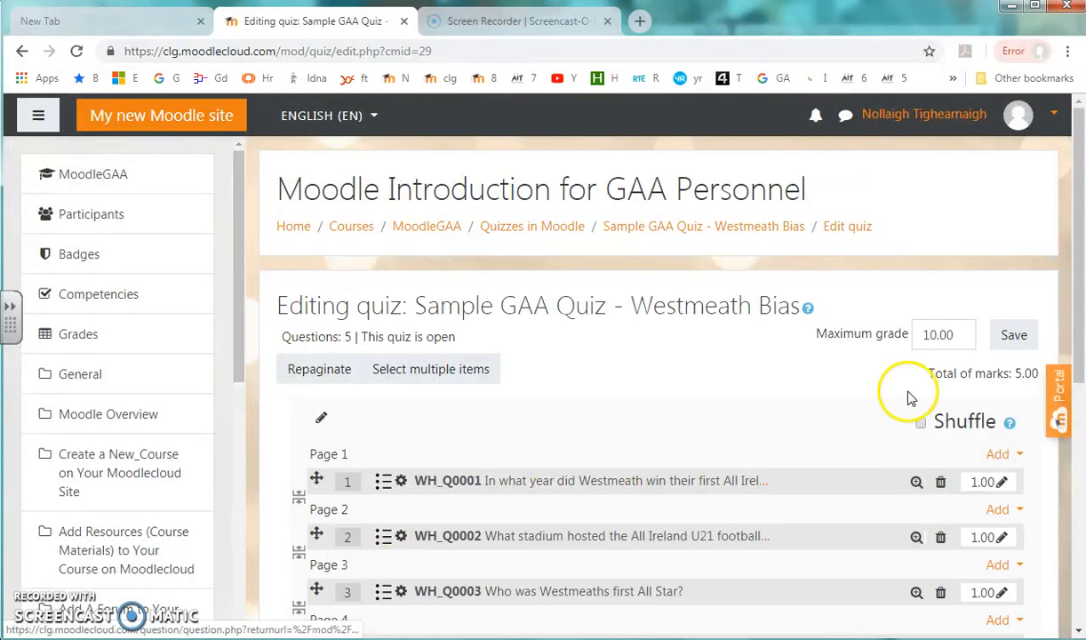
left_click_drag(1080, 302, 1081, 373)
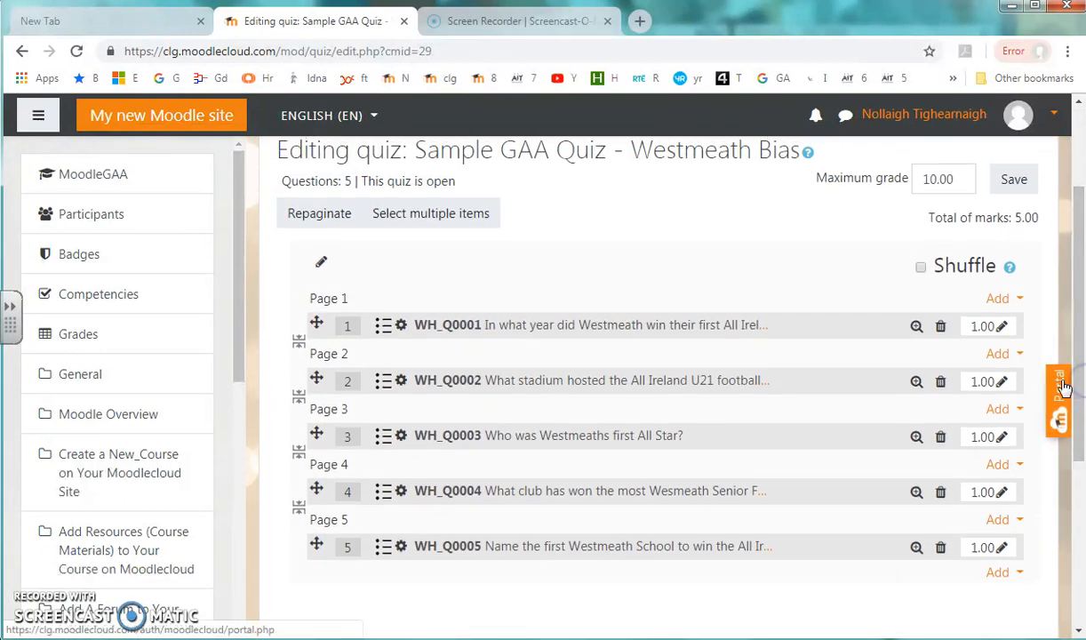
left_click(974, 325)
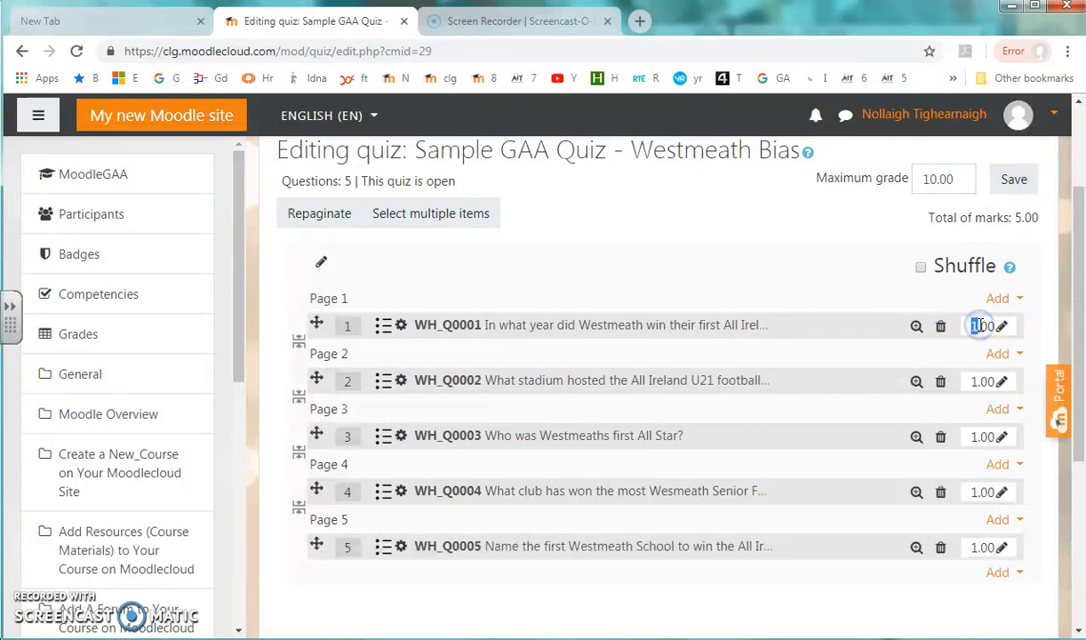
left_click(1002, 327)
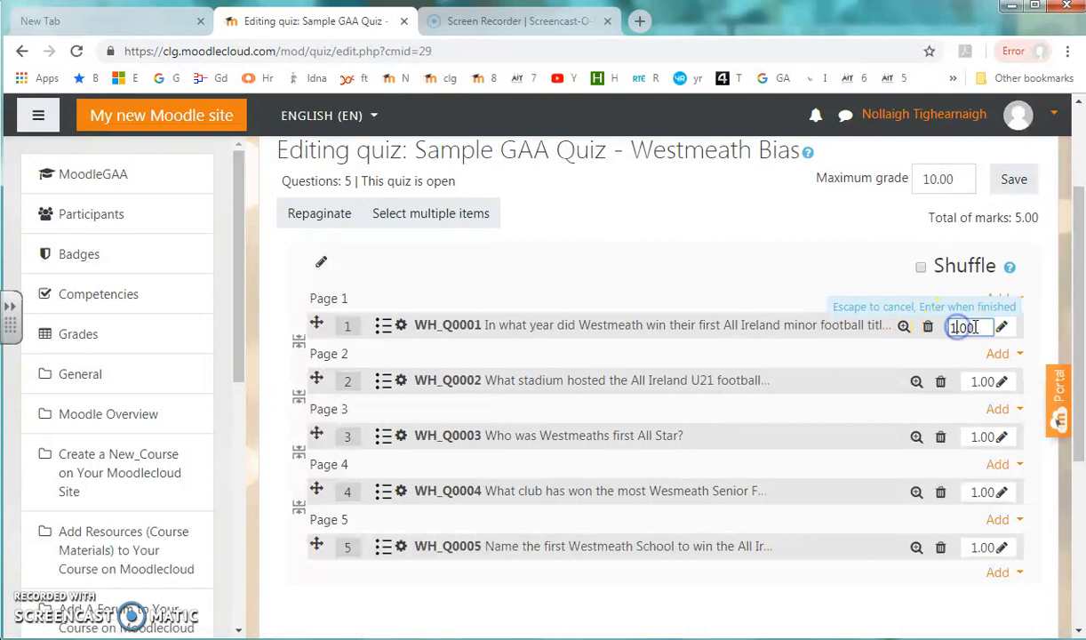
type("10.00")
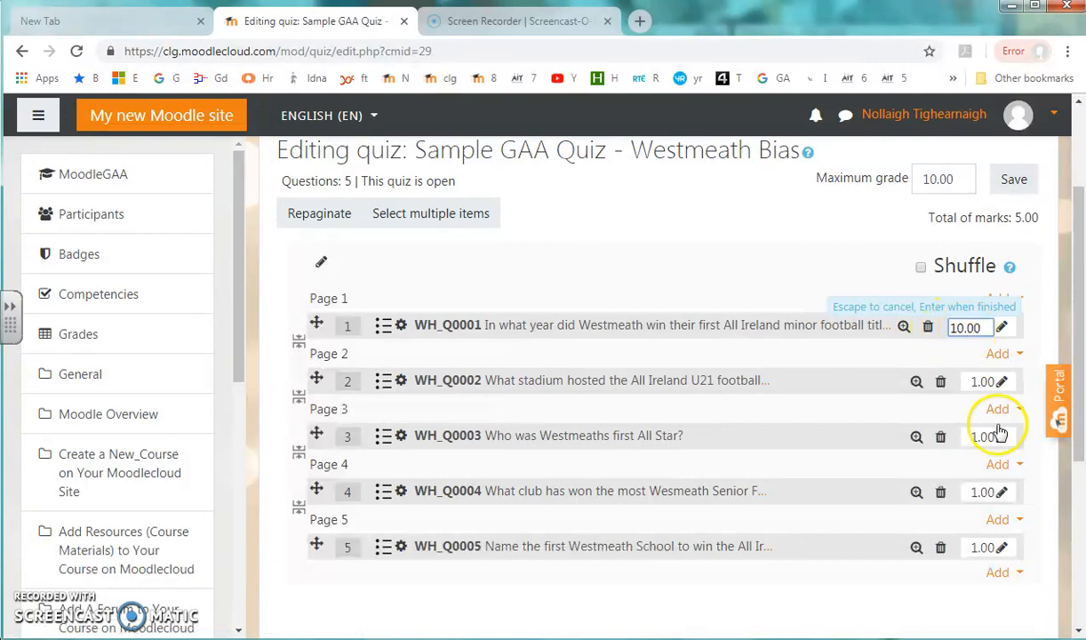
left_click(1002, 383)
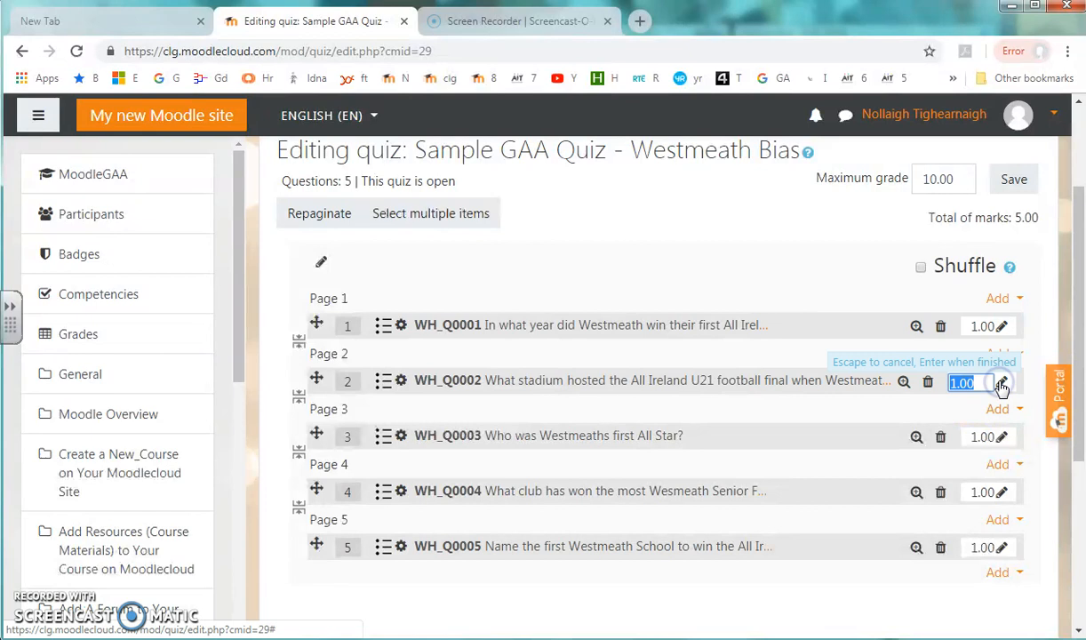
Step: Set the maximum mark of question WH_Q0001 to 10.00 and of WH_Q0002 to 5.00, and save the quiz's grade setting
left_click(1001, 327)
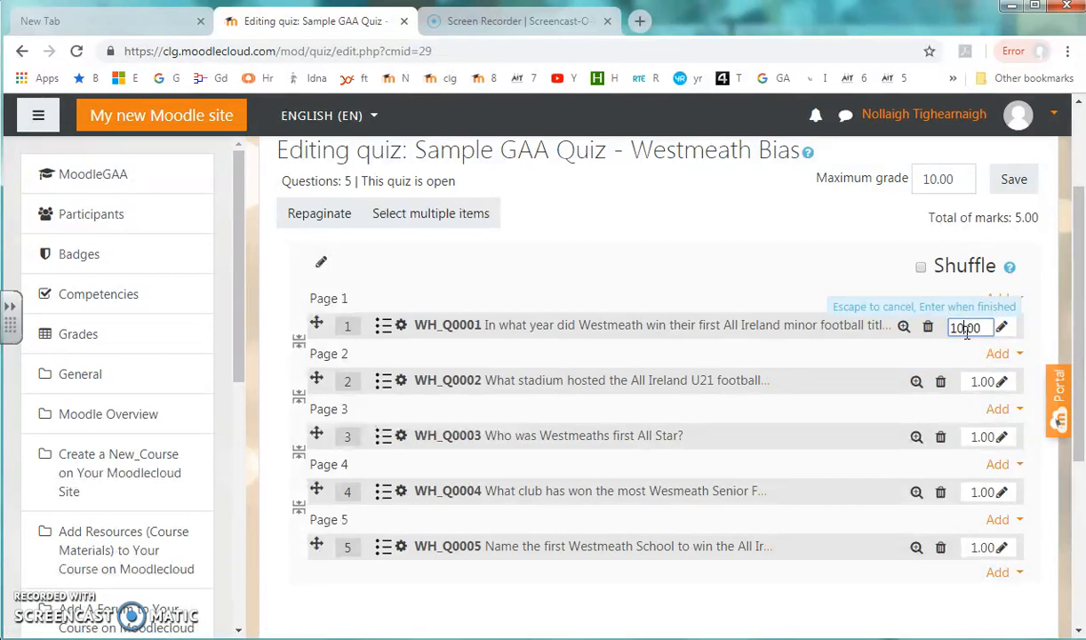
type("10.00")
key("Return")
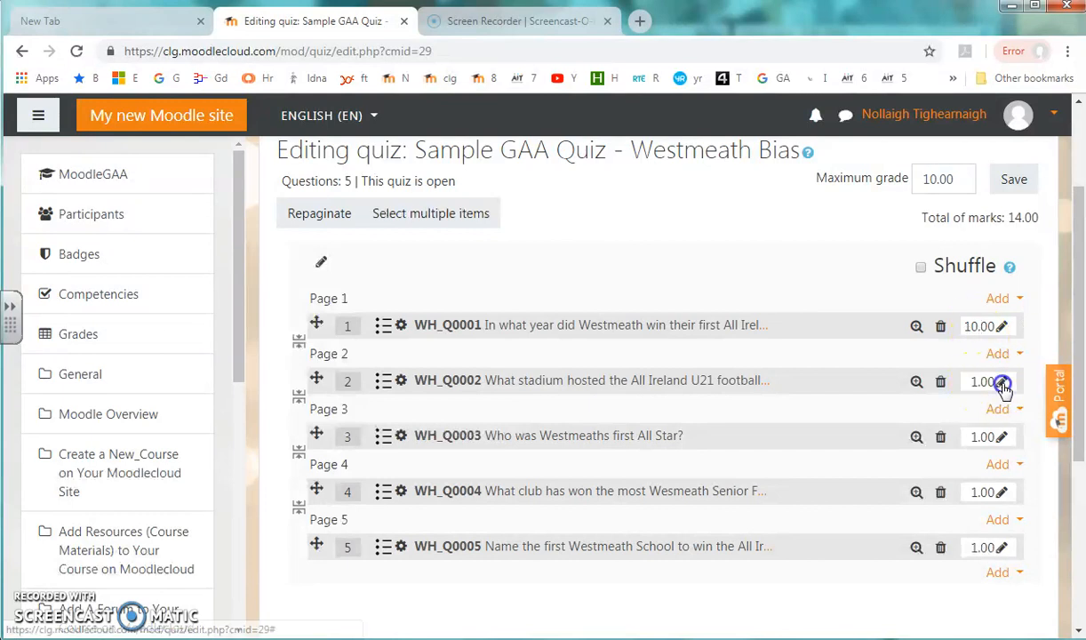
left_click(1001, 382)
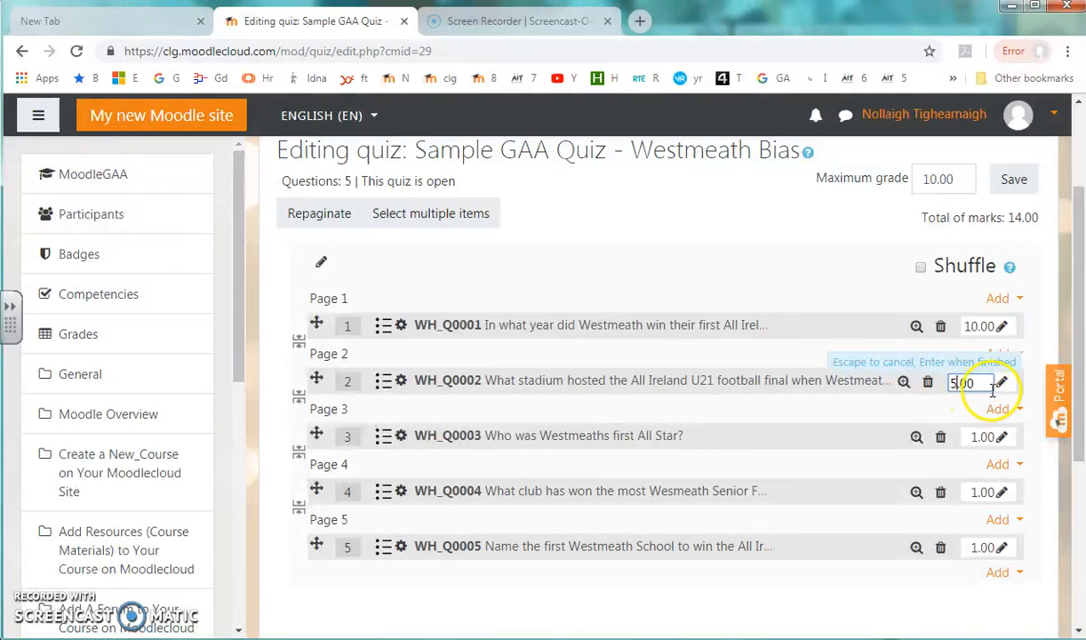
key("Return")
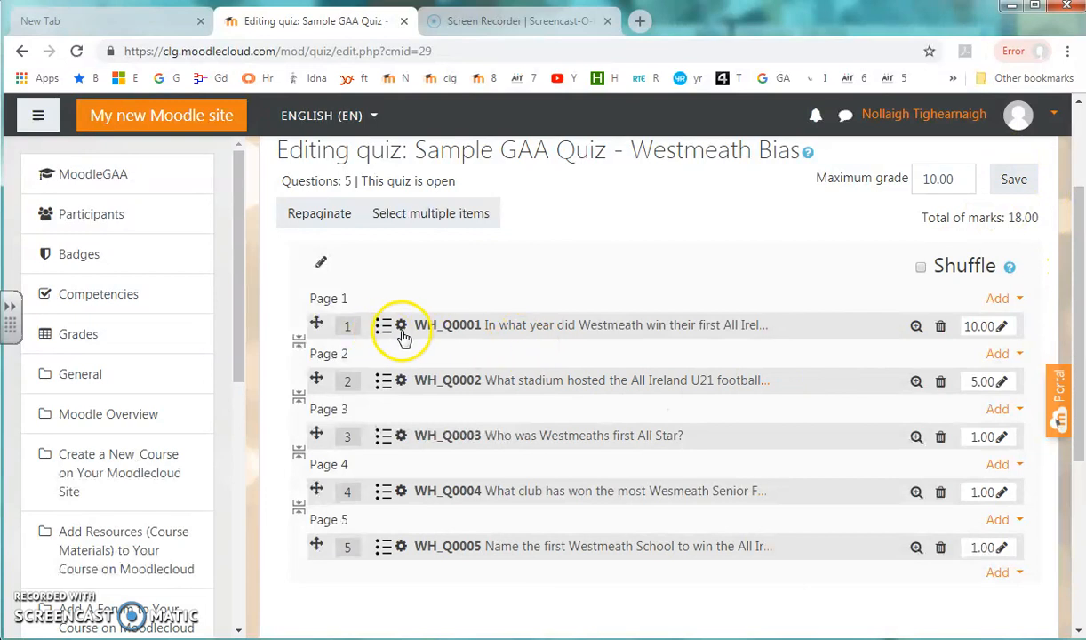
left_click(1014, 182)
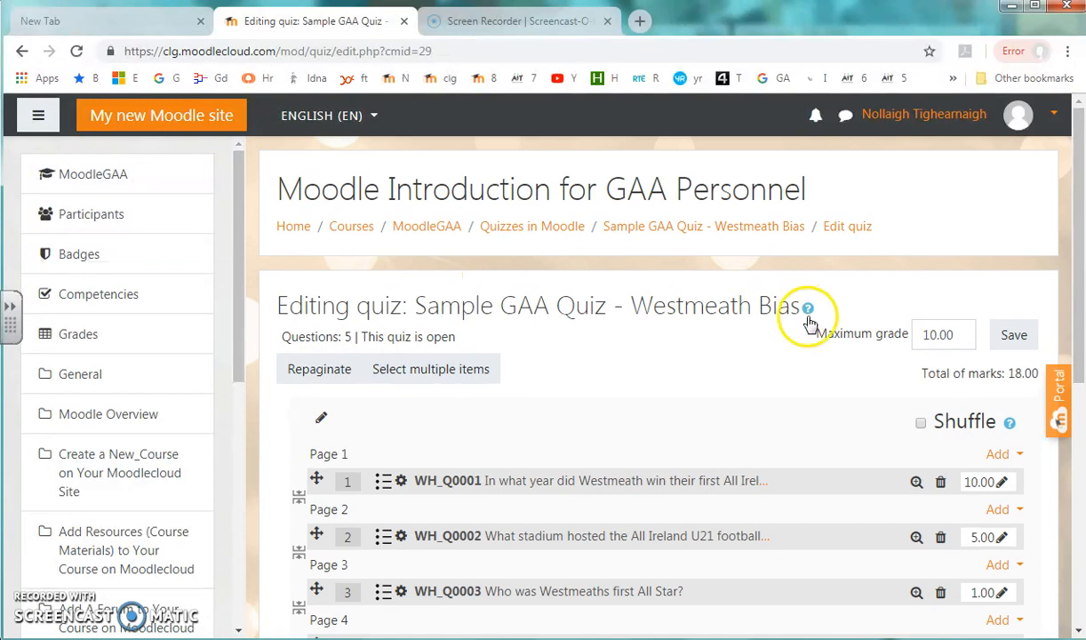
Step: Return to the MoodleGAA course, open Sample GAA Quiz - Westmeath Bias and start a preview attempt
left_click(436, 229)
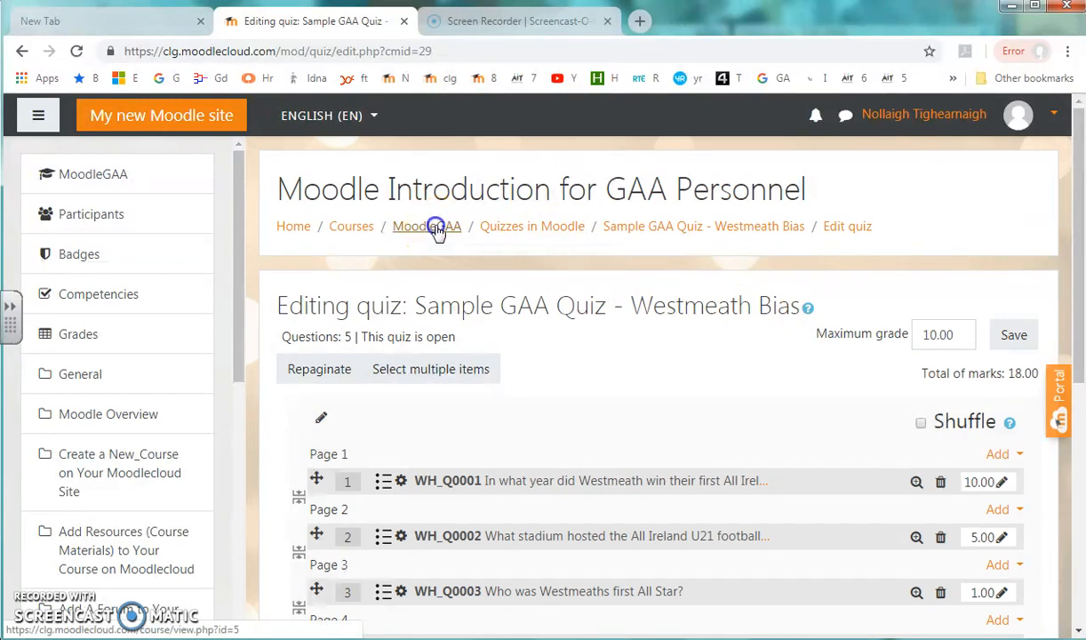
left_click(426, 227)
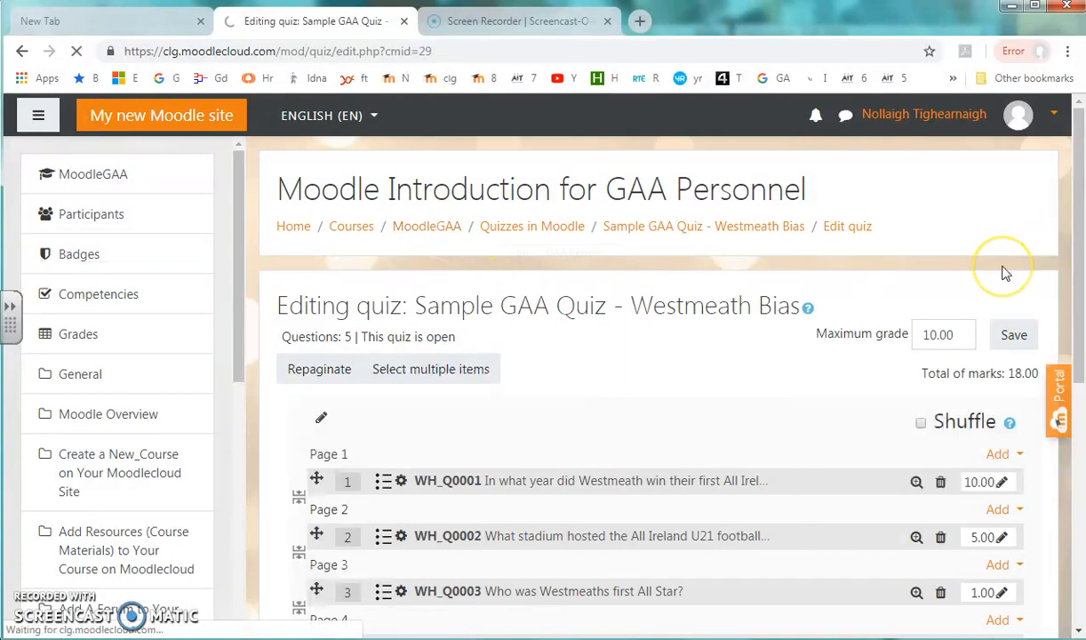
left_click_drag(1082, 221, 1079, 553)
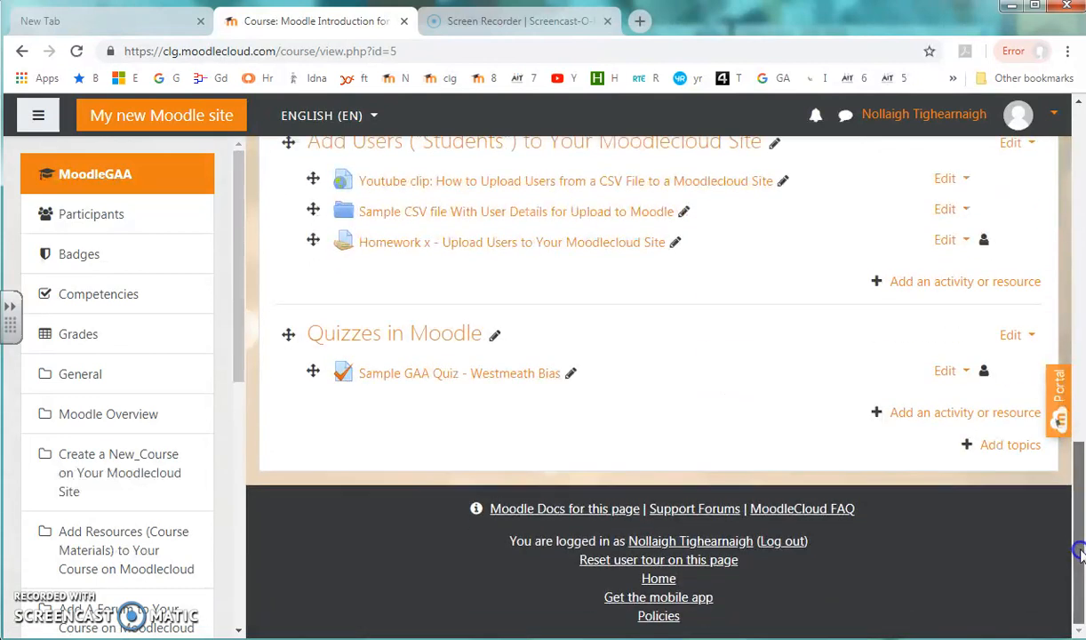
left_click(480, 378)
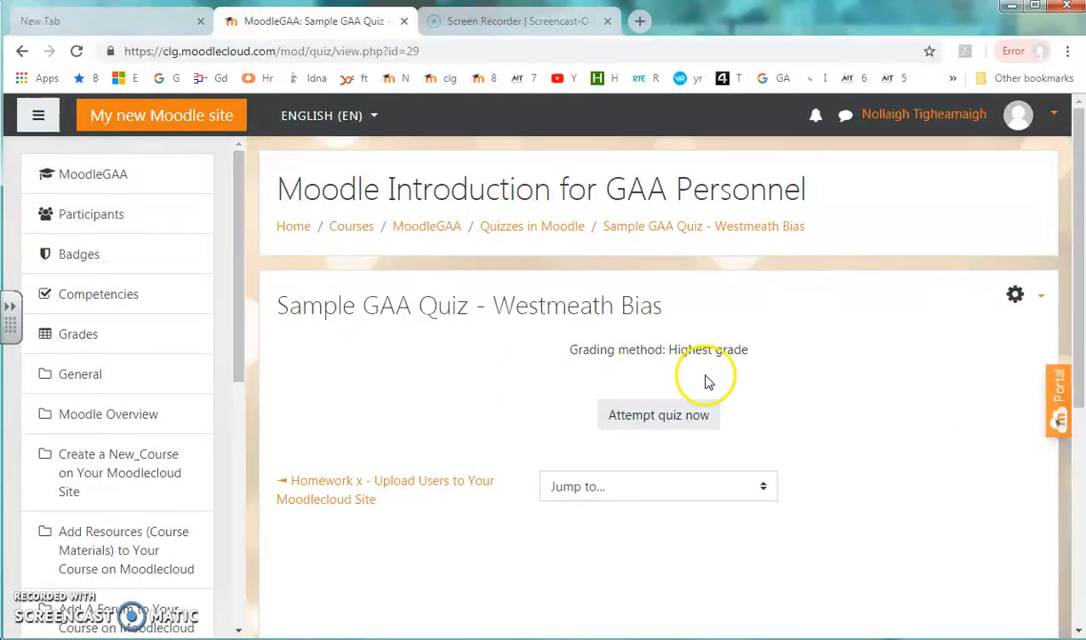
left_click(663, 417)
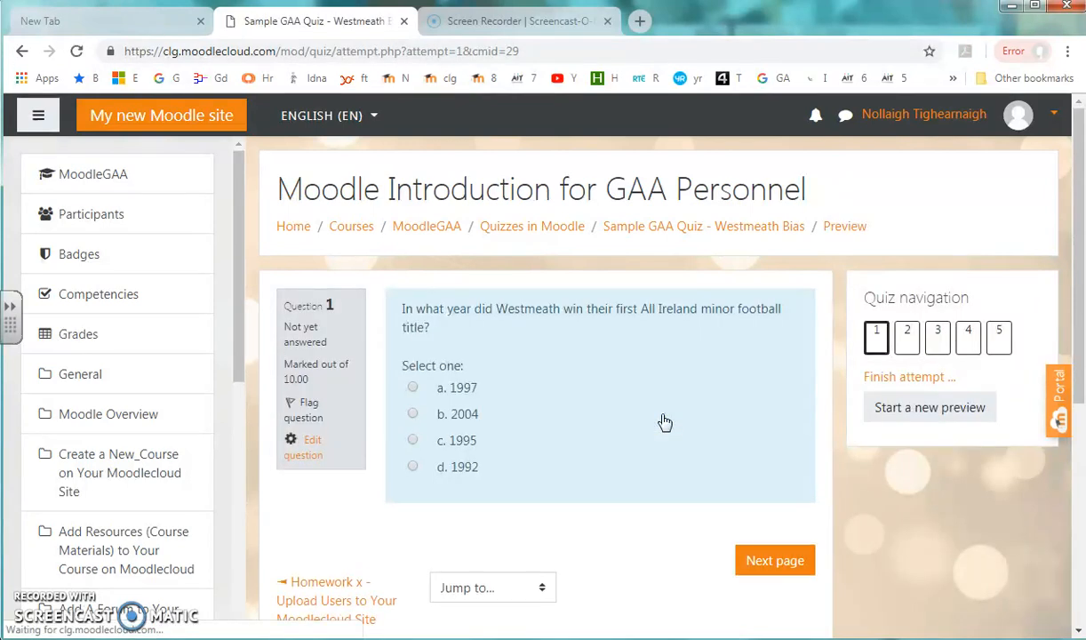
Step: Answer question 1 with 1995 and question 2 with Gaelic Grounds
left_click_drag(1073, 226, 1076, 253)
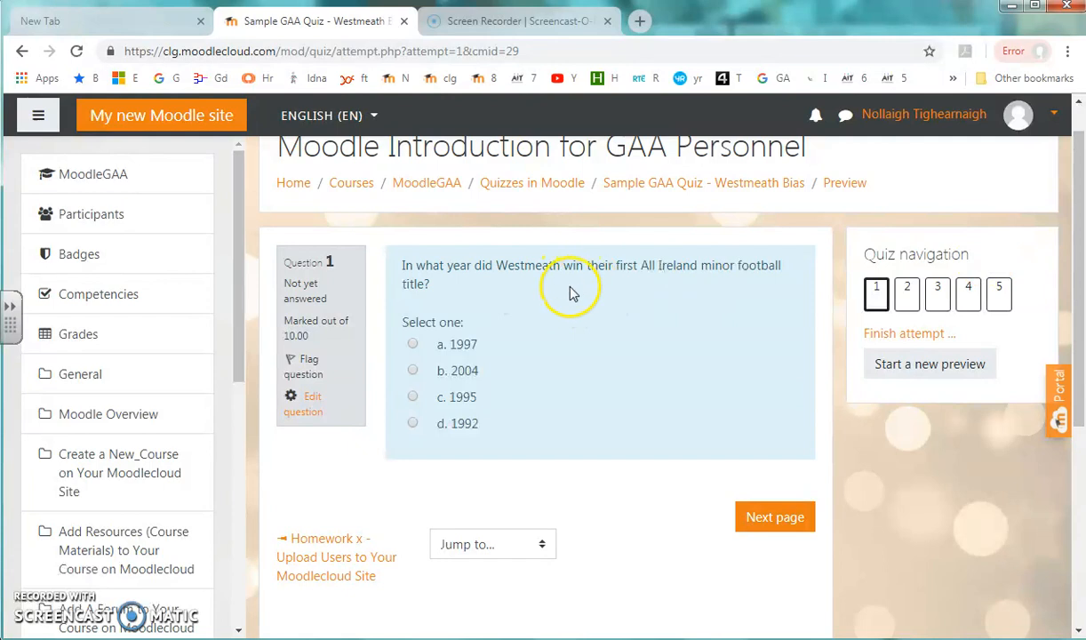
left_click(413, 397)
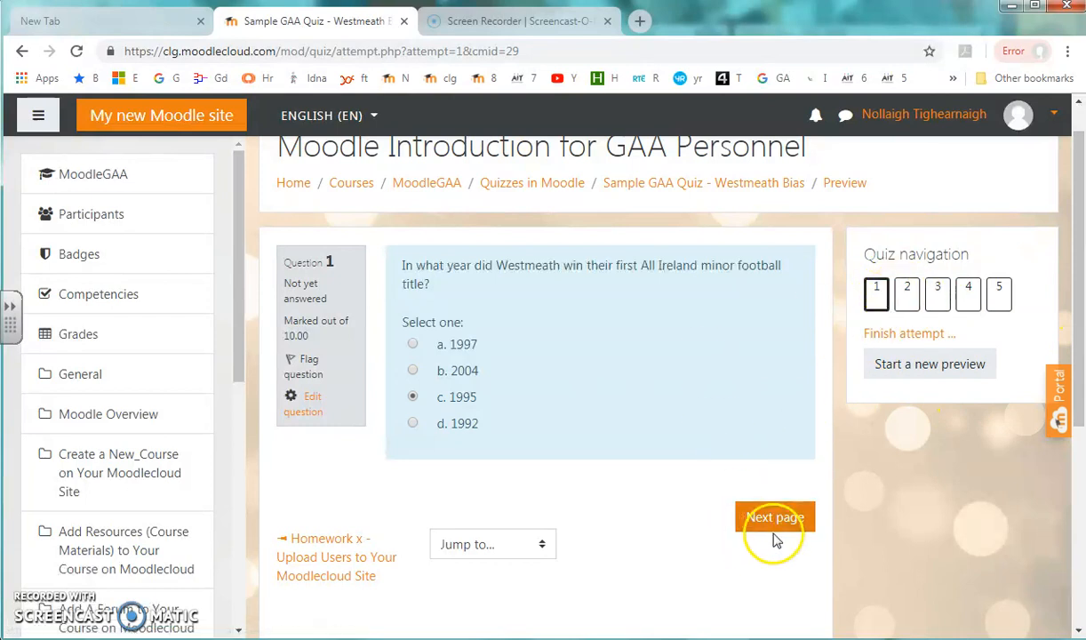
left_click(907, 293)
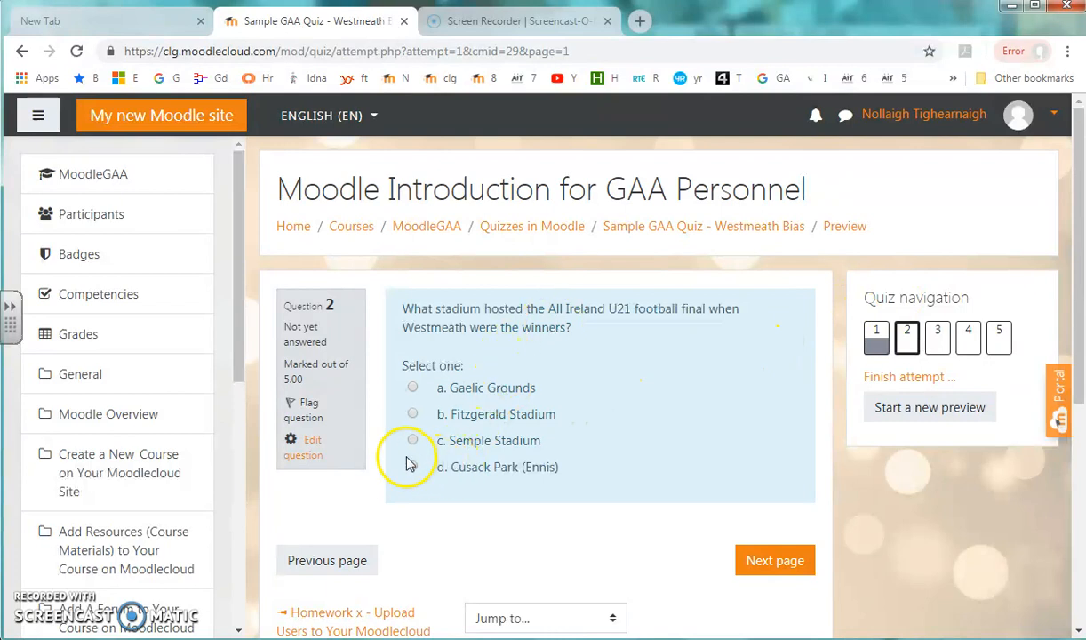
left_click(414, 388)
left_click(772, 559)
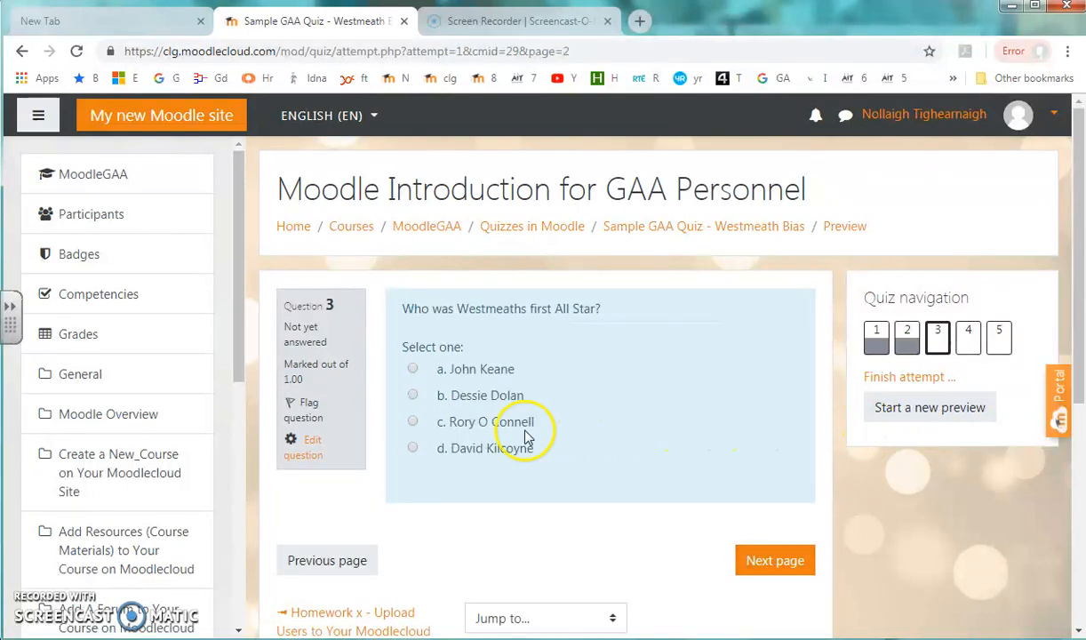
Step: Answer question 3 with Dessie Dolan, question 4 with Garrycastle and question 5 with Carmelite College
left_click(414, 396)
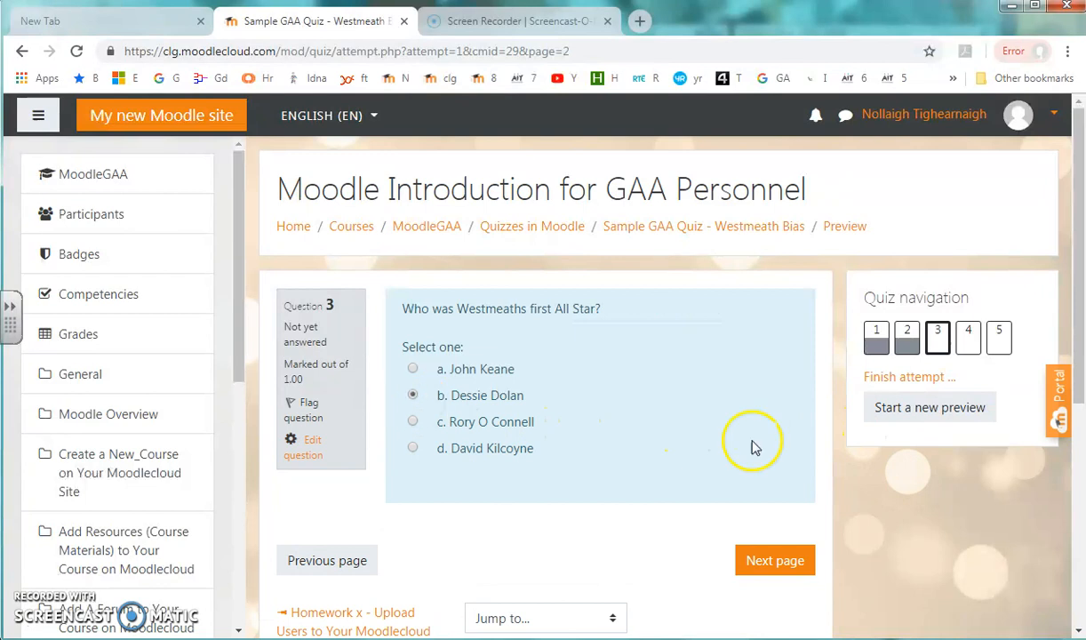
left_click(789, 562)
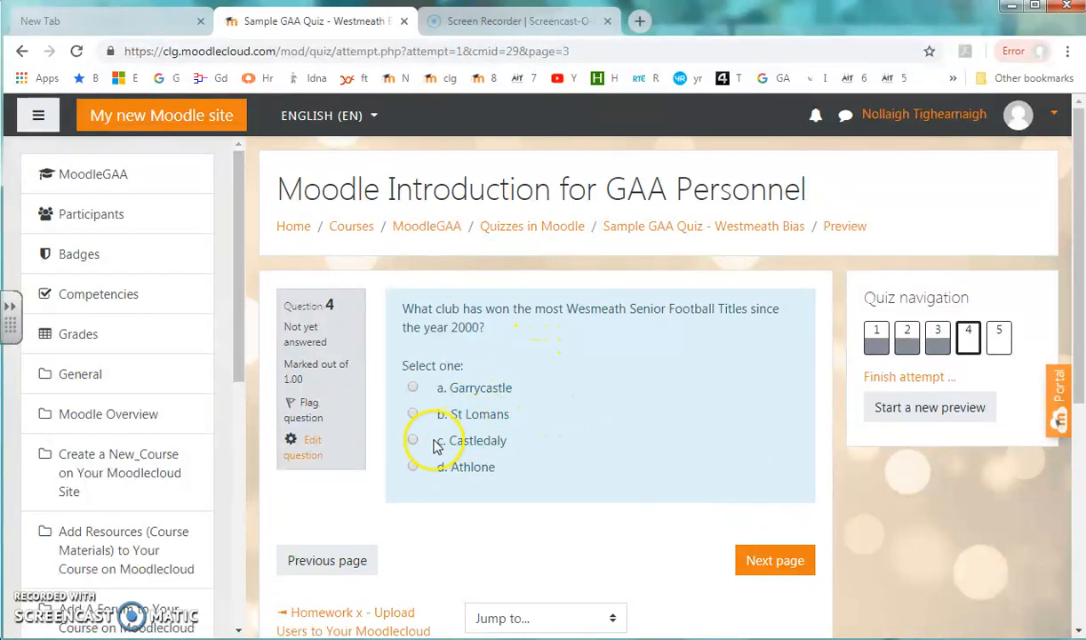
left_click(414, 388)
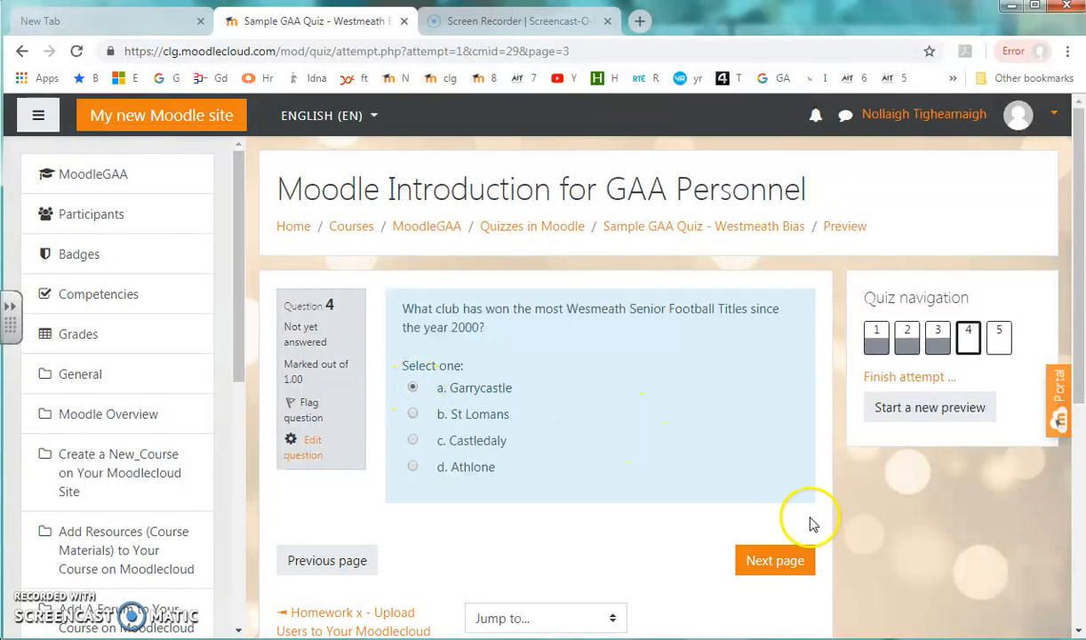
left_click(999, 342)
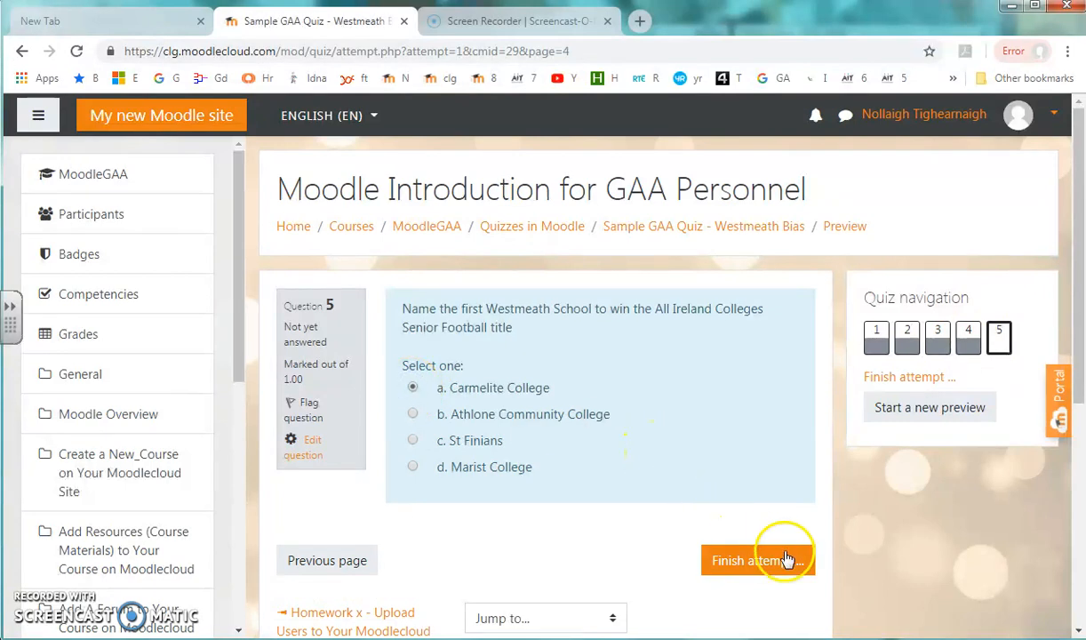
Step: Revisit the saved answers of the five questions and finish the attempt to reach its summary
left_click_drag(1077, 307, 1079, 360)
left_click(906, 241)
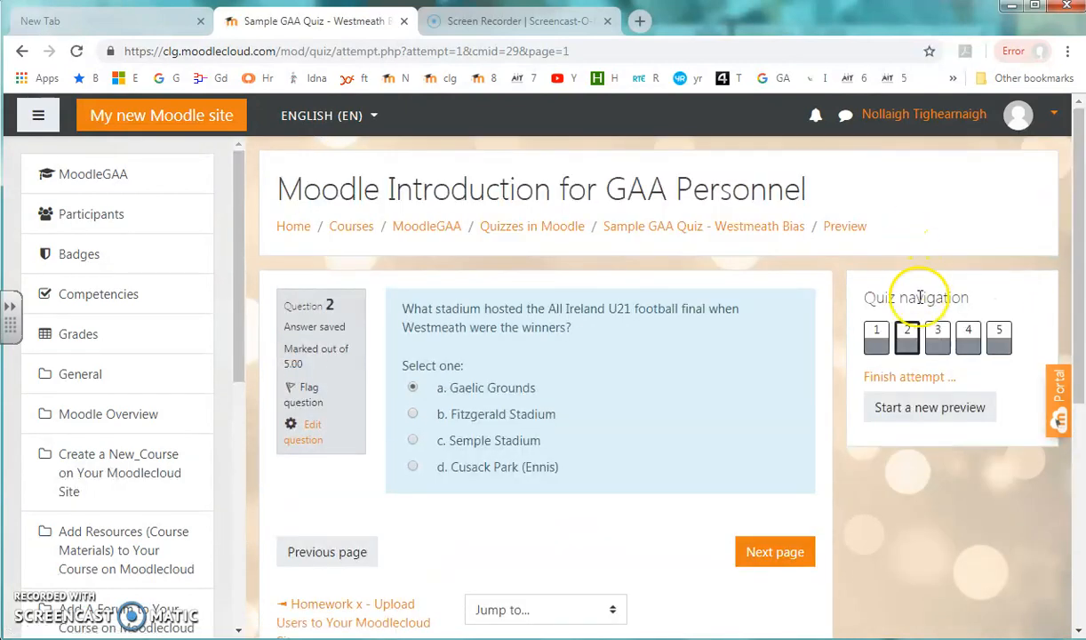
left_click(875, 345)
left_click(937, 336)
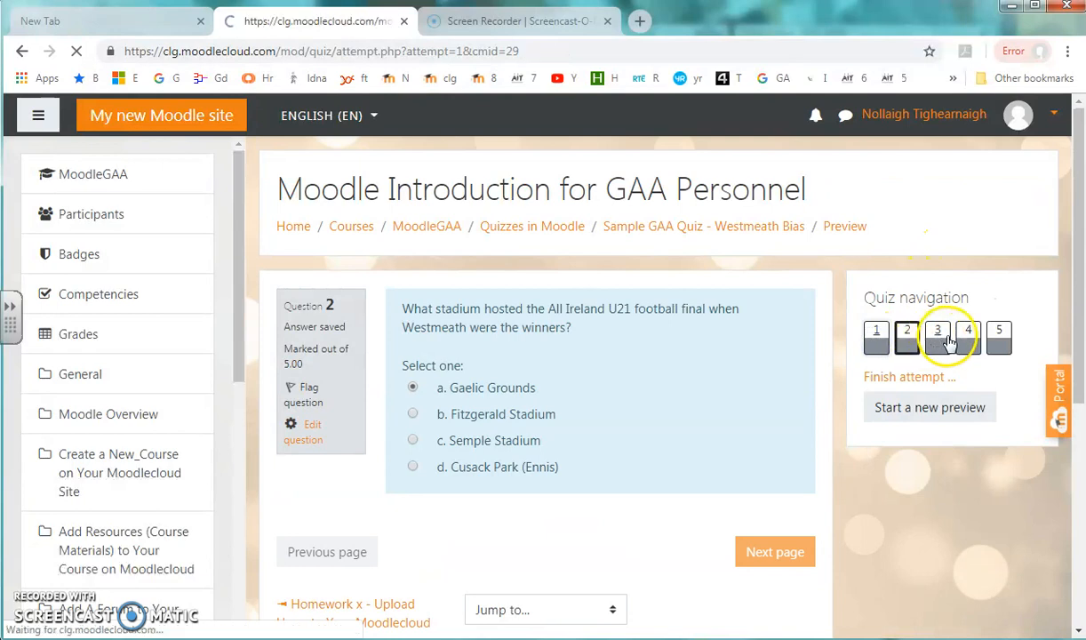
left_click(968, 343)
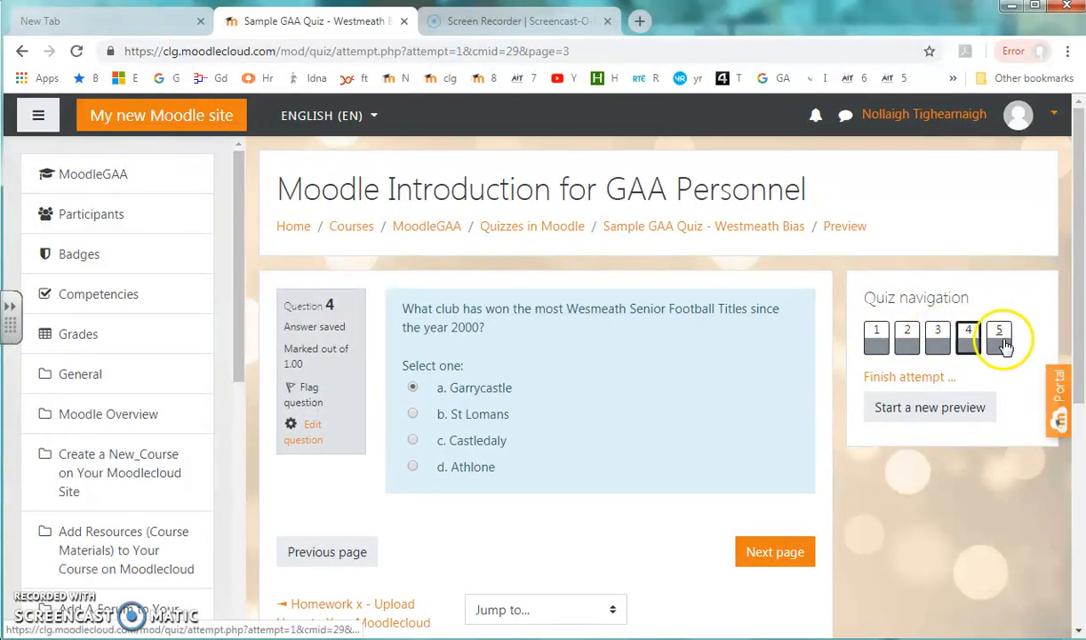
left_click(999, 336)
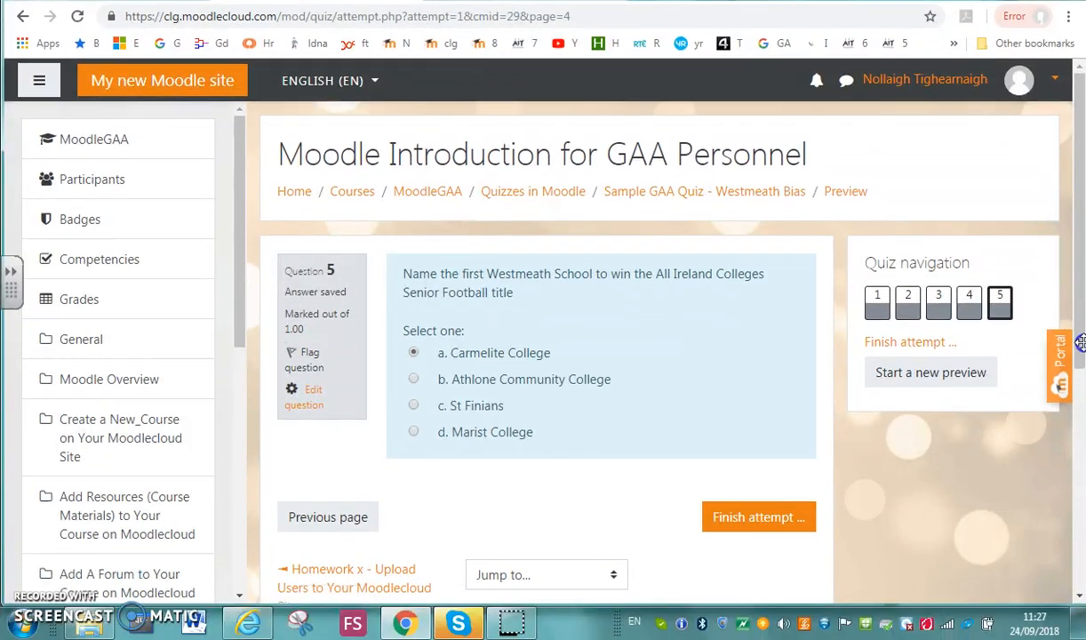
scroll(762, 371, "down", 2)
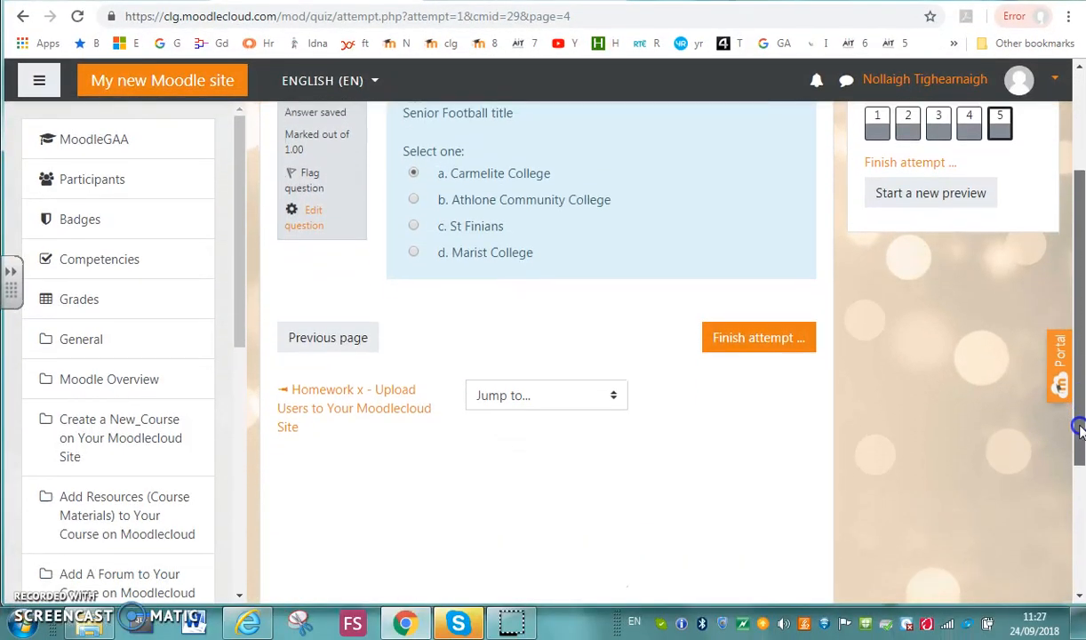
left_click(745, 341)
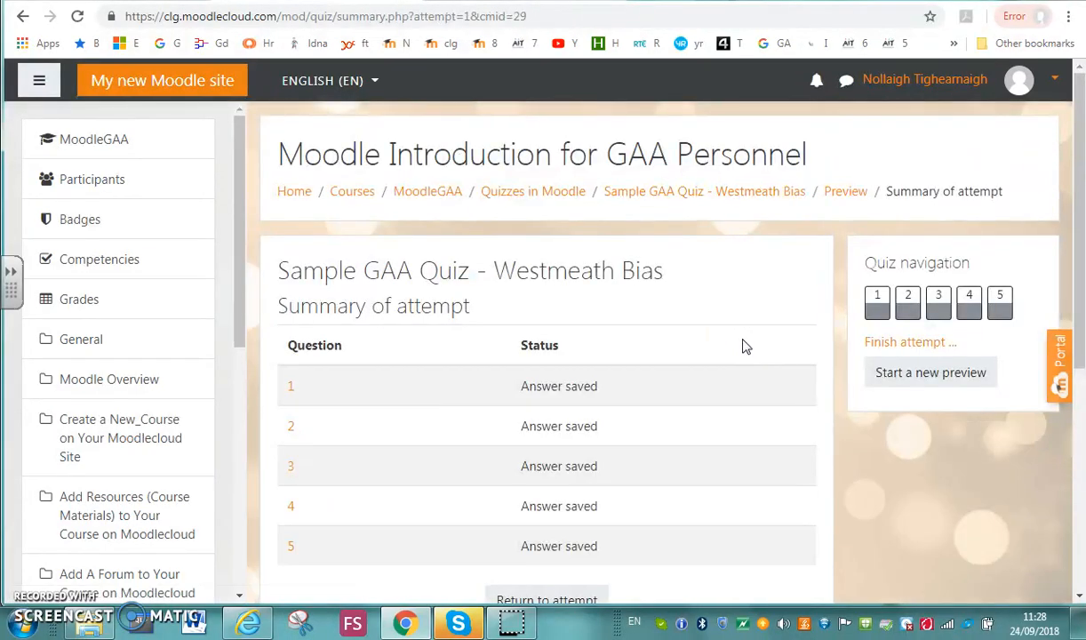
Step: Submit all answers of the preview attempt and confirm finishing it
scroll(1072, 318, "down", 3)
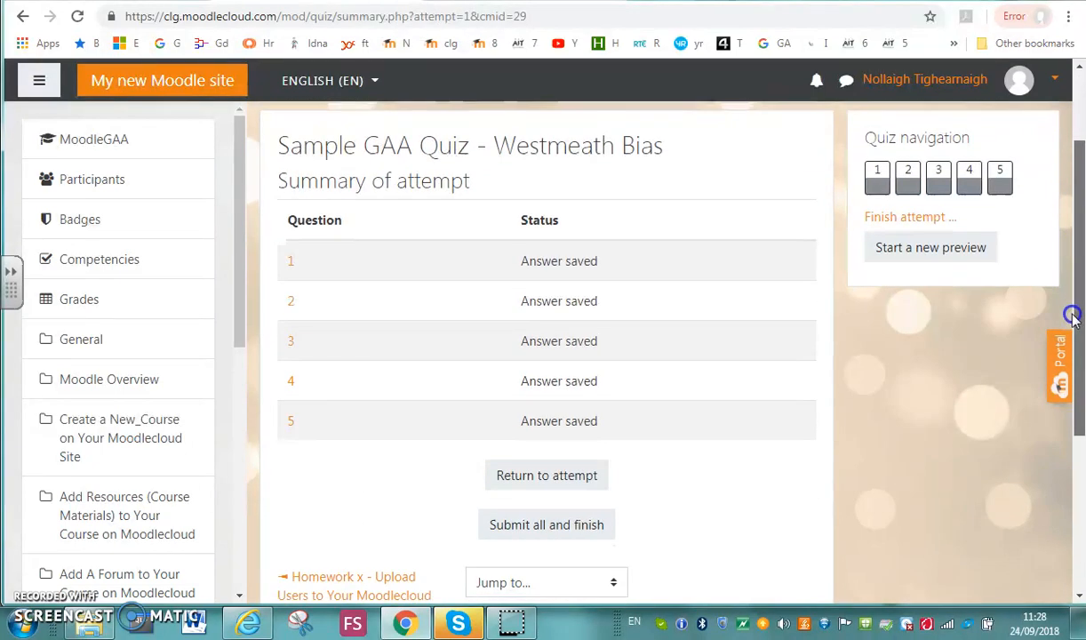
scroll(1073, 318, "down", 1)
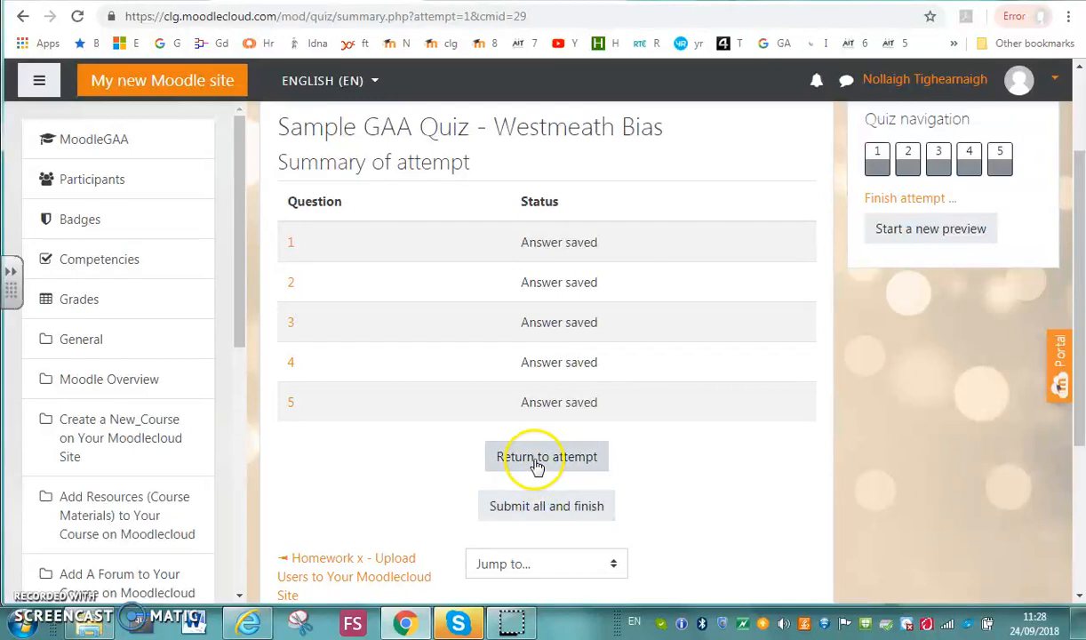
left_click(538, 506)
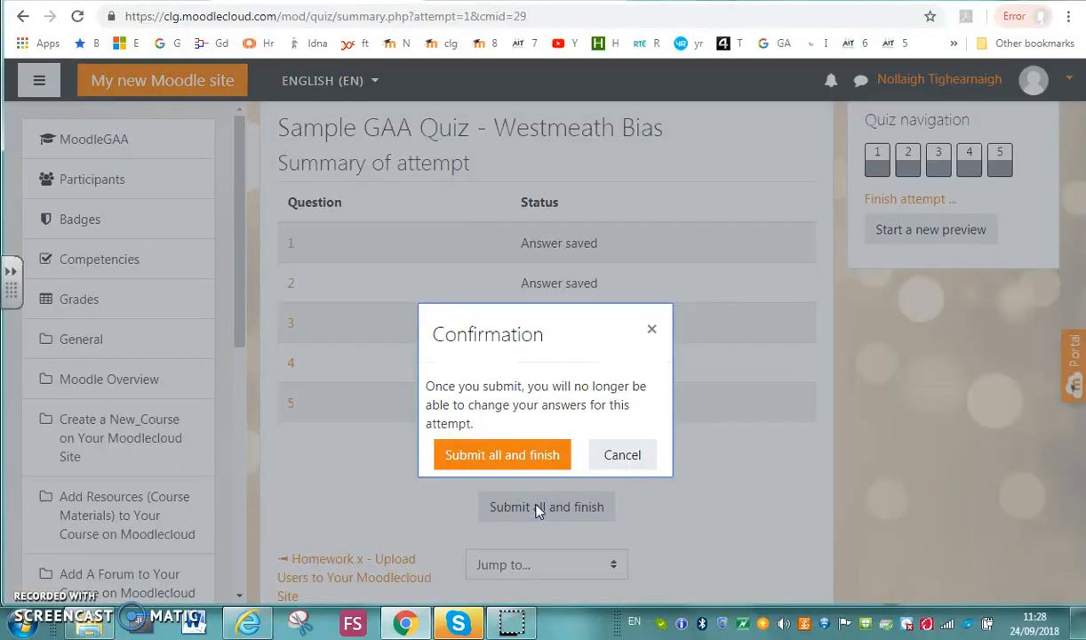
left_click(521, 455)
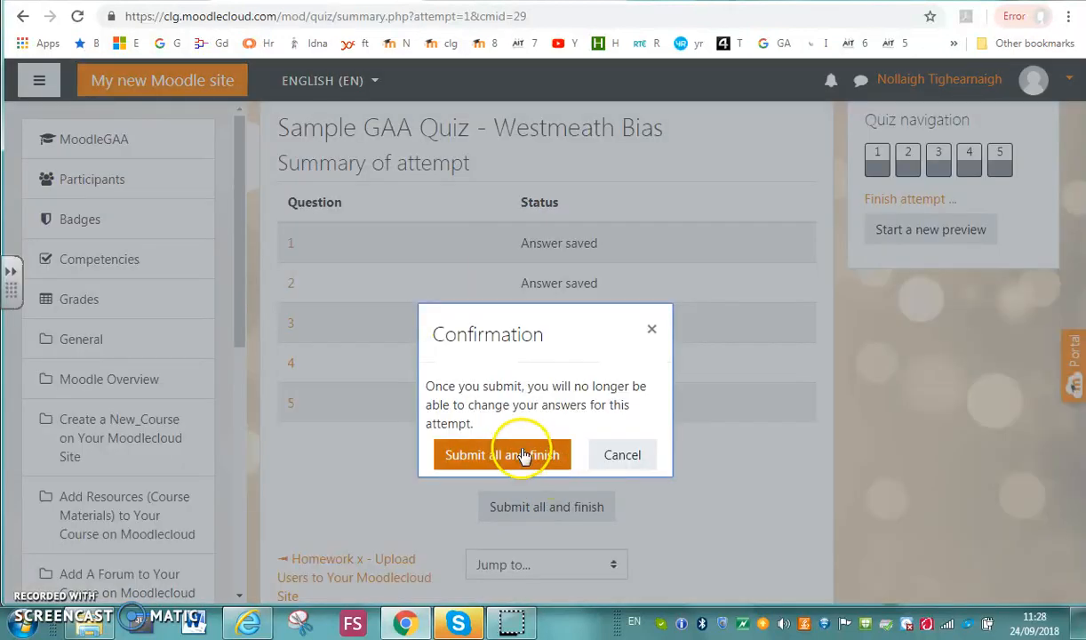
left_click(523, 455)
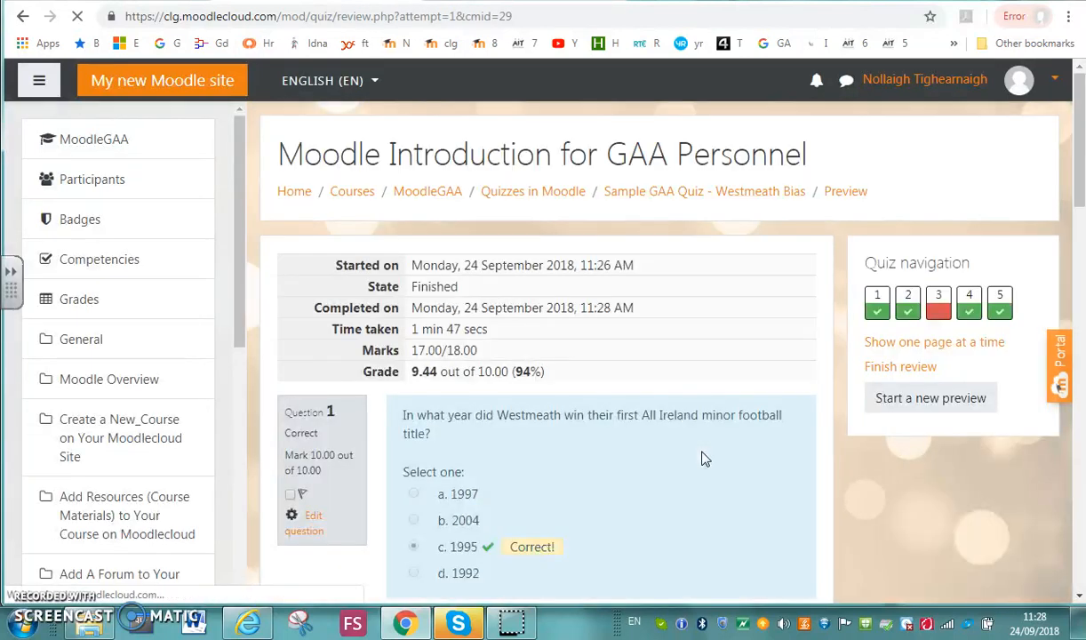
Step: Review the grade, marks and feedback for all five questions of the submitted attempt, and finish the review
left_click_drag(1081, 166, 1080, 182)
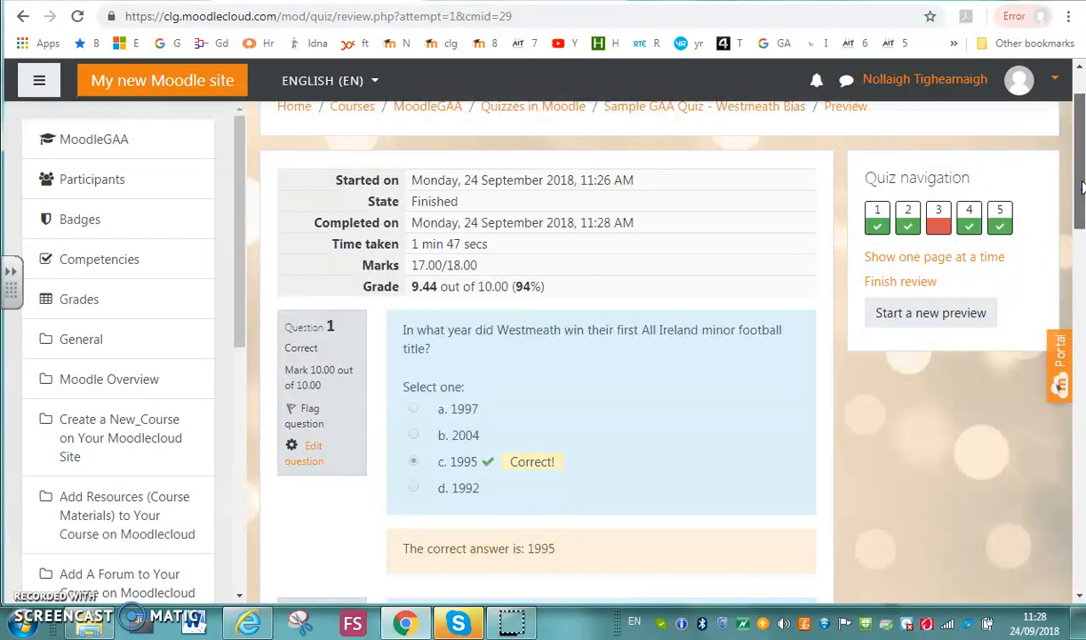
left_click_drag(1080, 184, 1078, 357)
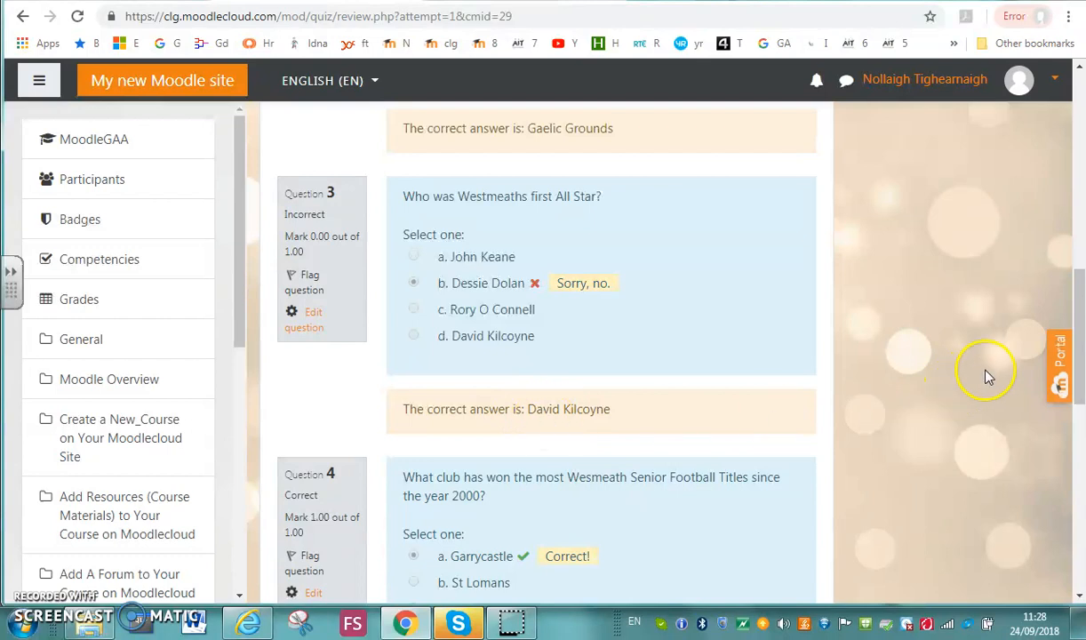
left_click_drag(1077, 328, 1072, 444)
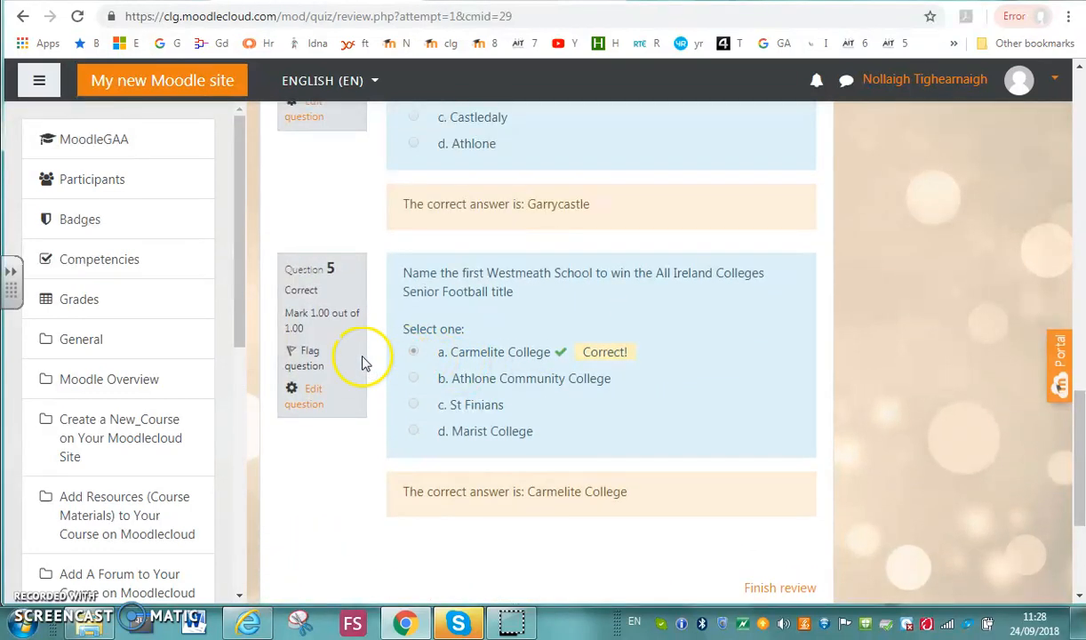
left_click_drag(1081, 482, 1077, 348)
scroll(734, 473, "down", 8)
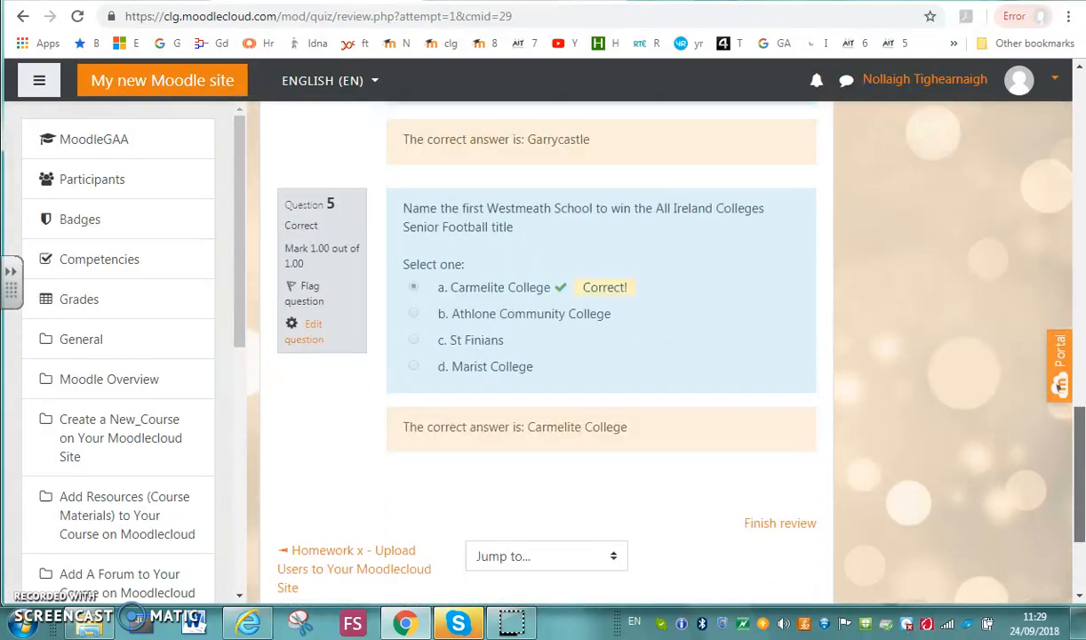
left_click(776, 394)
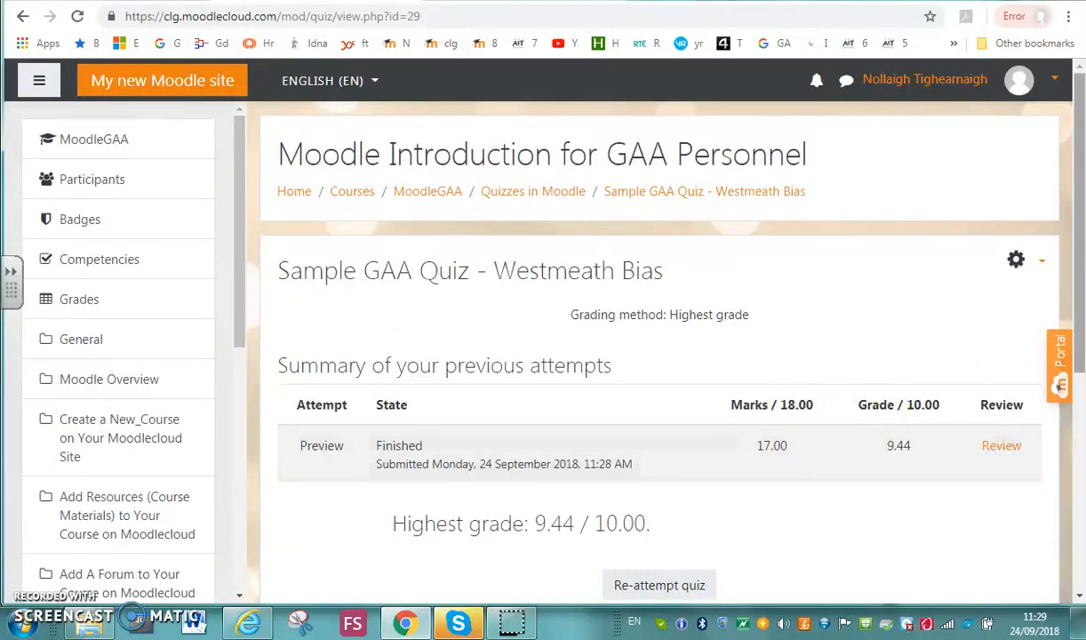
Step: Check the quiz's summary of previous attempts and return to the Quizzes in Moodle section of the MoodleGAA course
left_click_drag(1078, 254, 1081, 402)
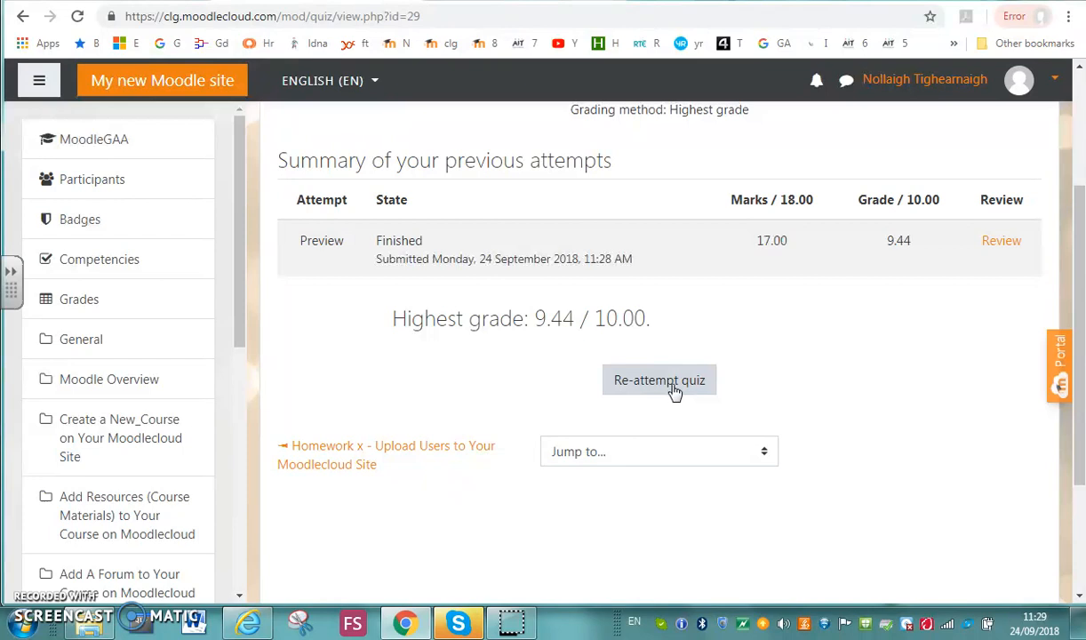
left_click(657, 389)
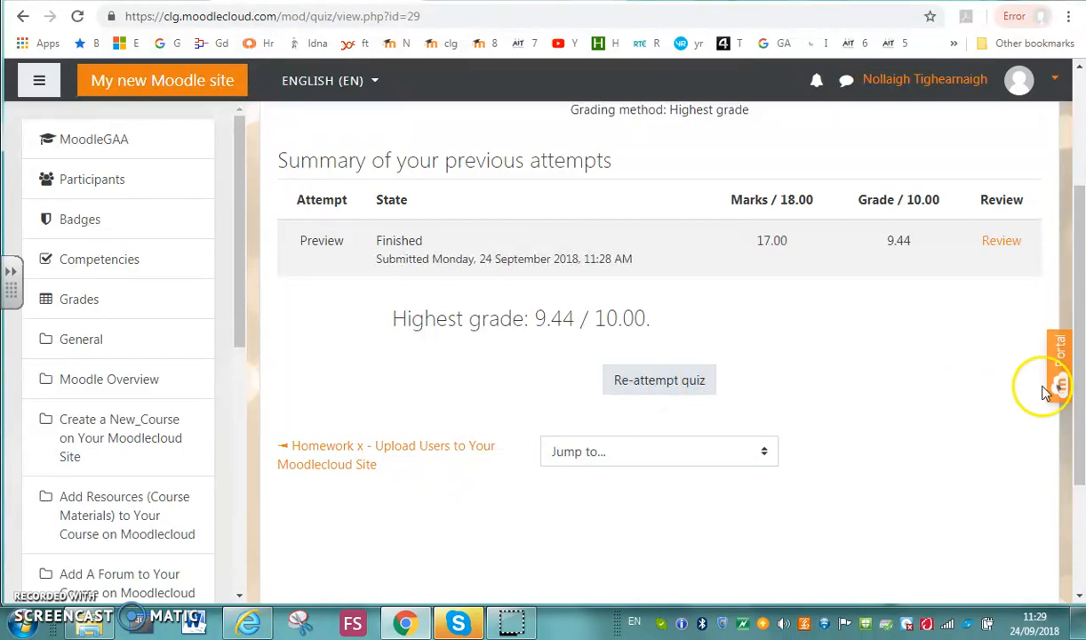
left_click_drag(1078, 396, 1079, 281)
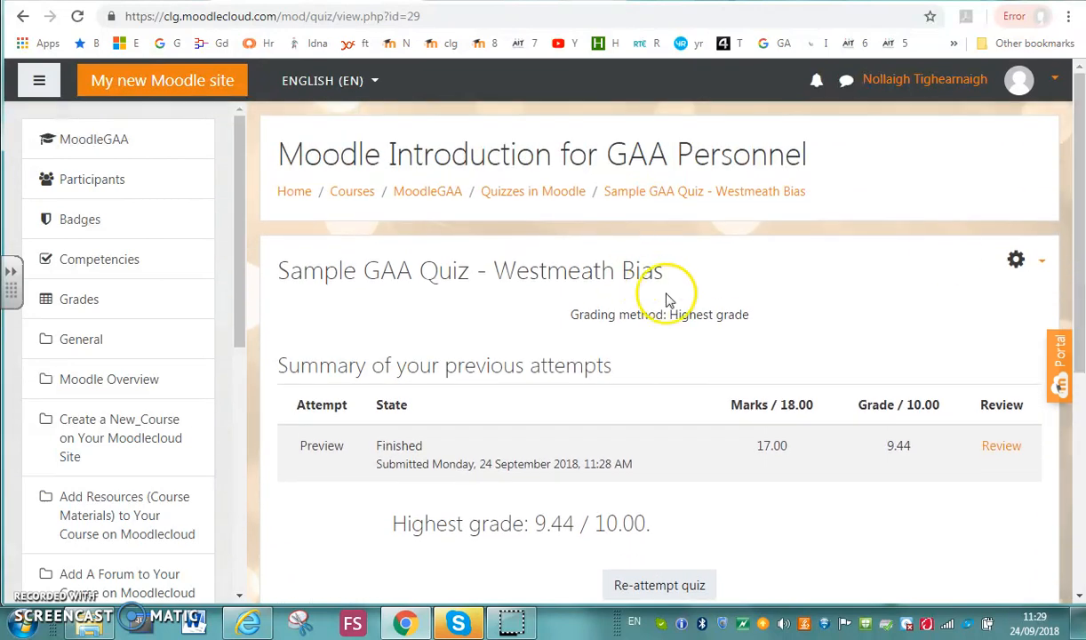
left_click(434, 197)
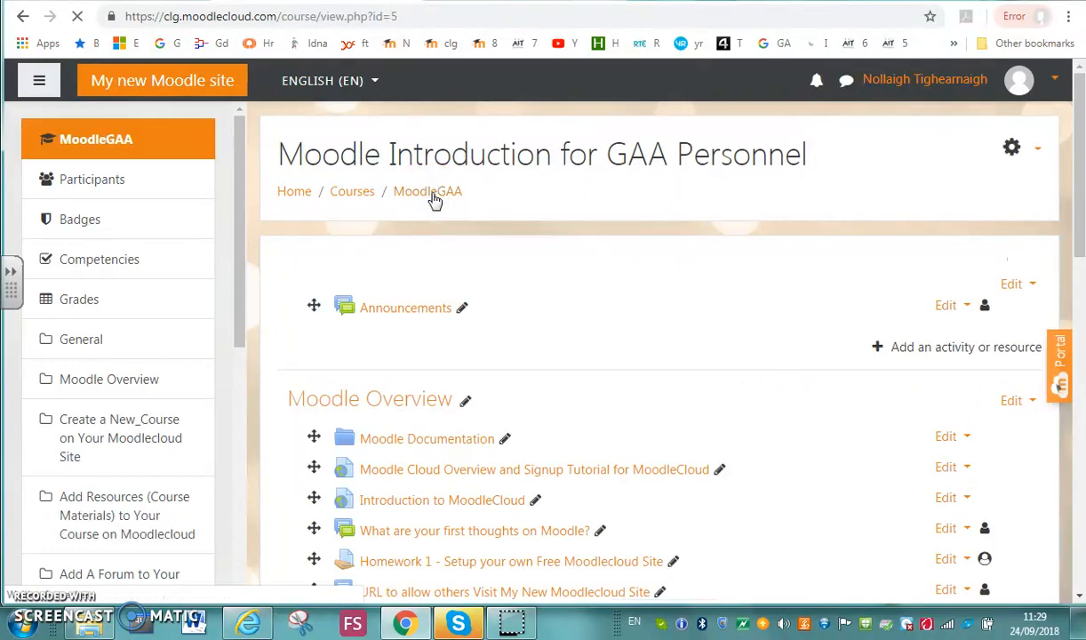
left_click_drag(1079, 173, 1081, 473)
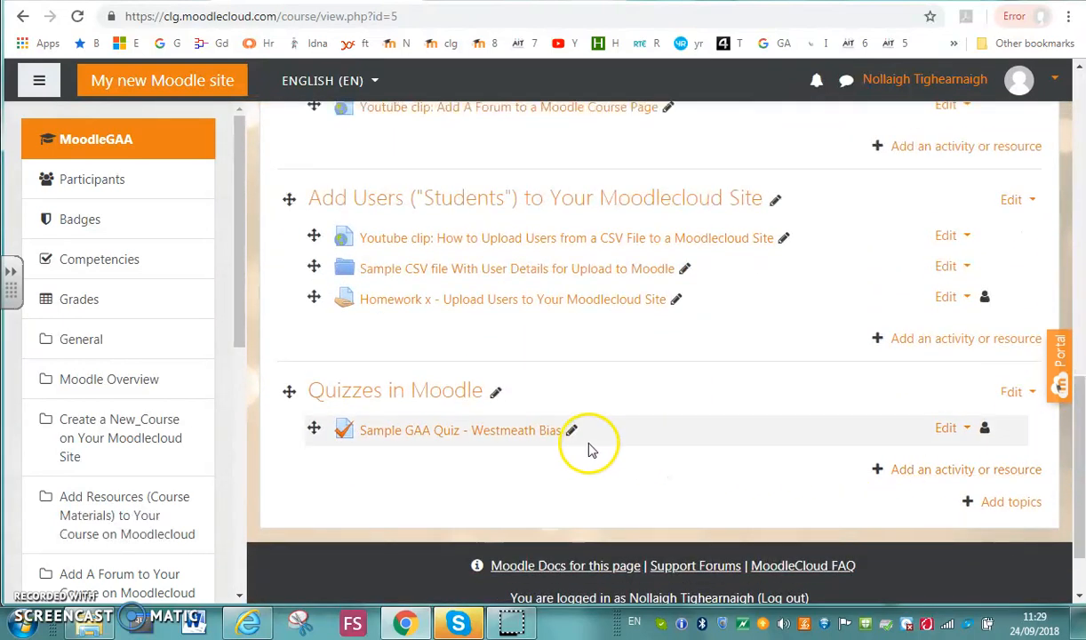